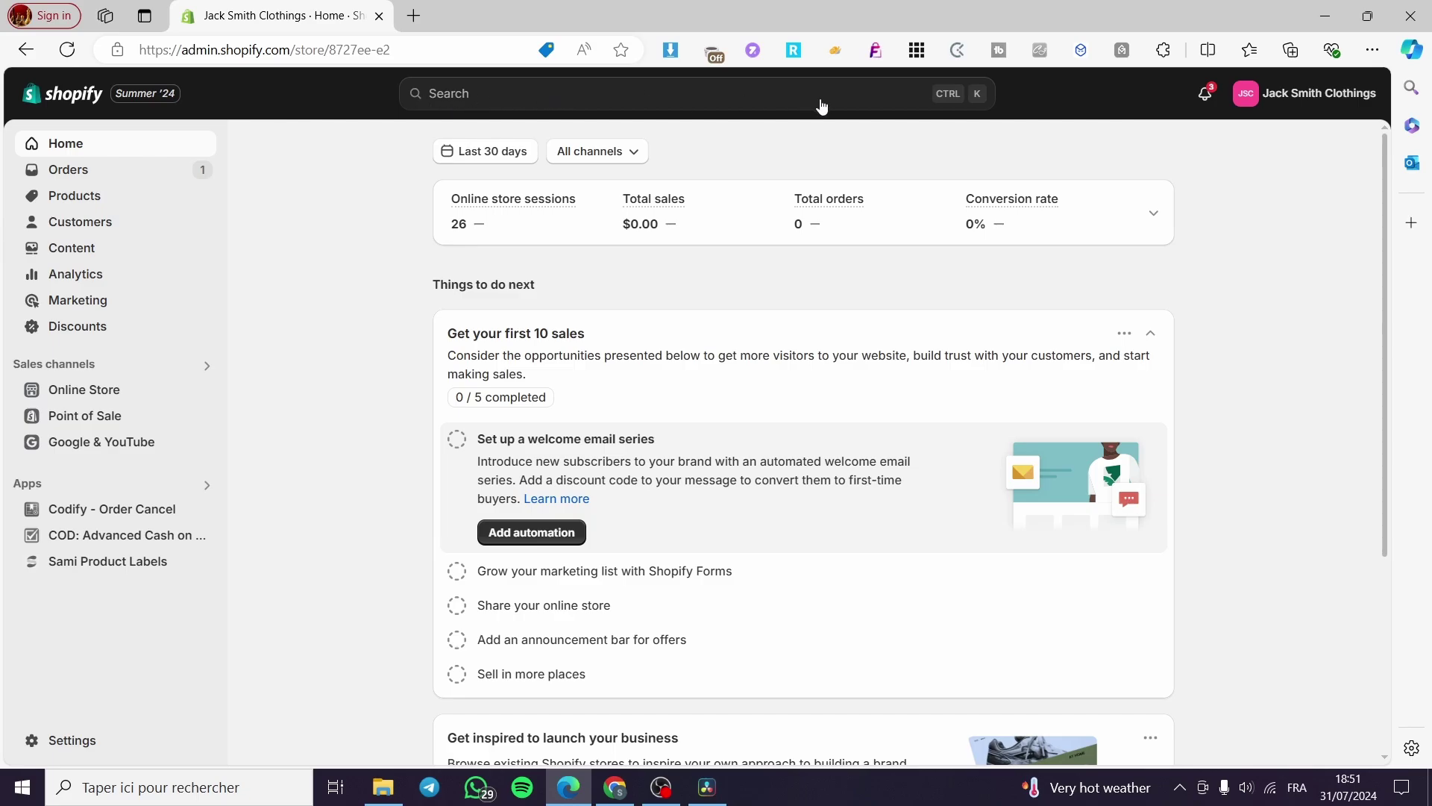
- Search the Shopify App Store for 'after ship' from the admin search bar
{"action": "left_click", "coordinate": [684, 99]}
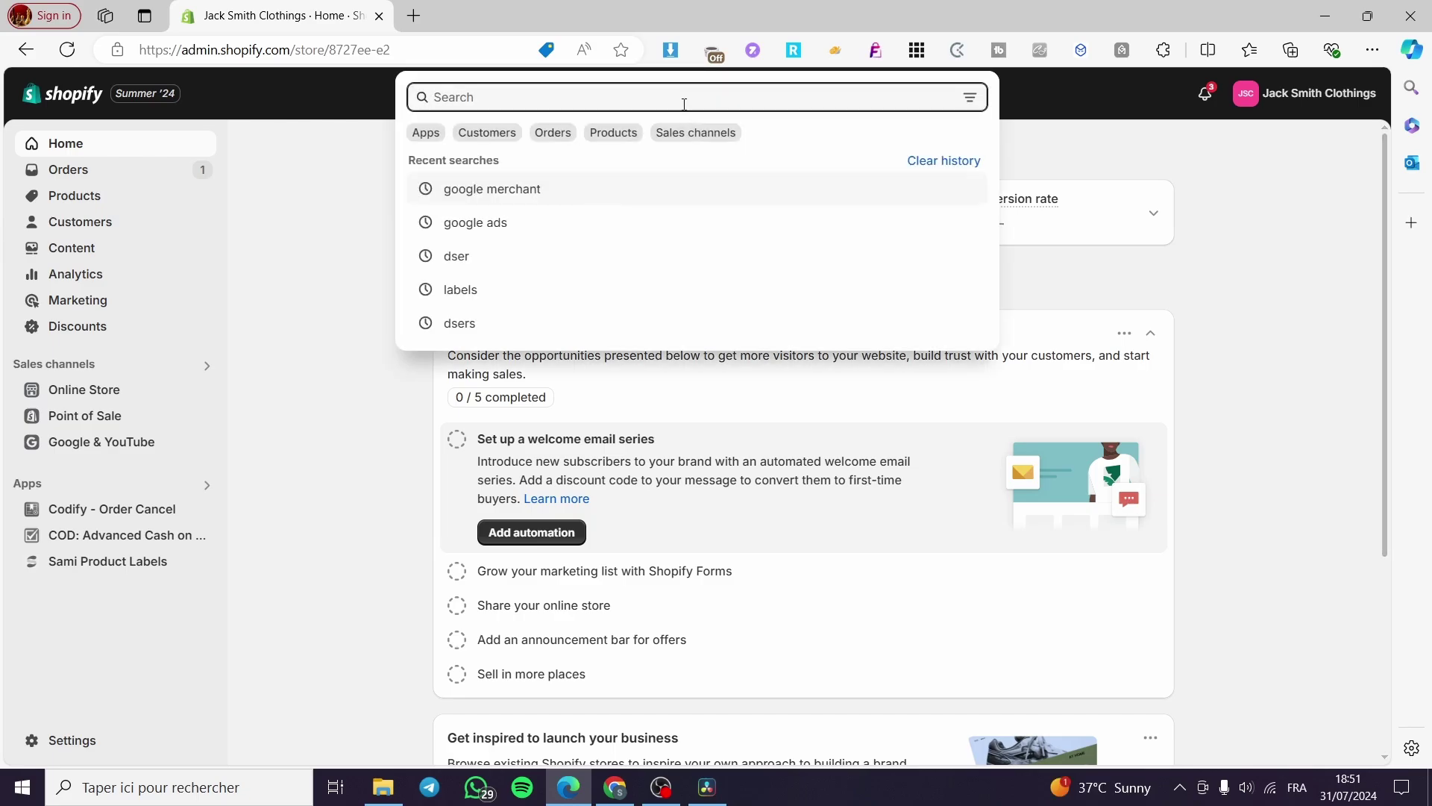
{"action": "type", "text": "aft"}
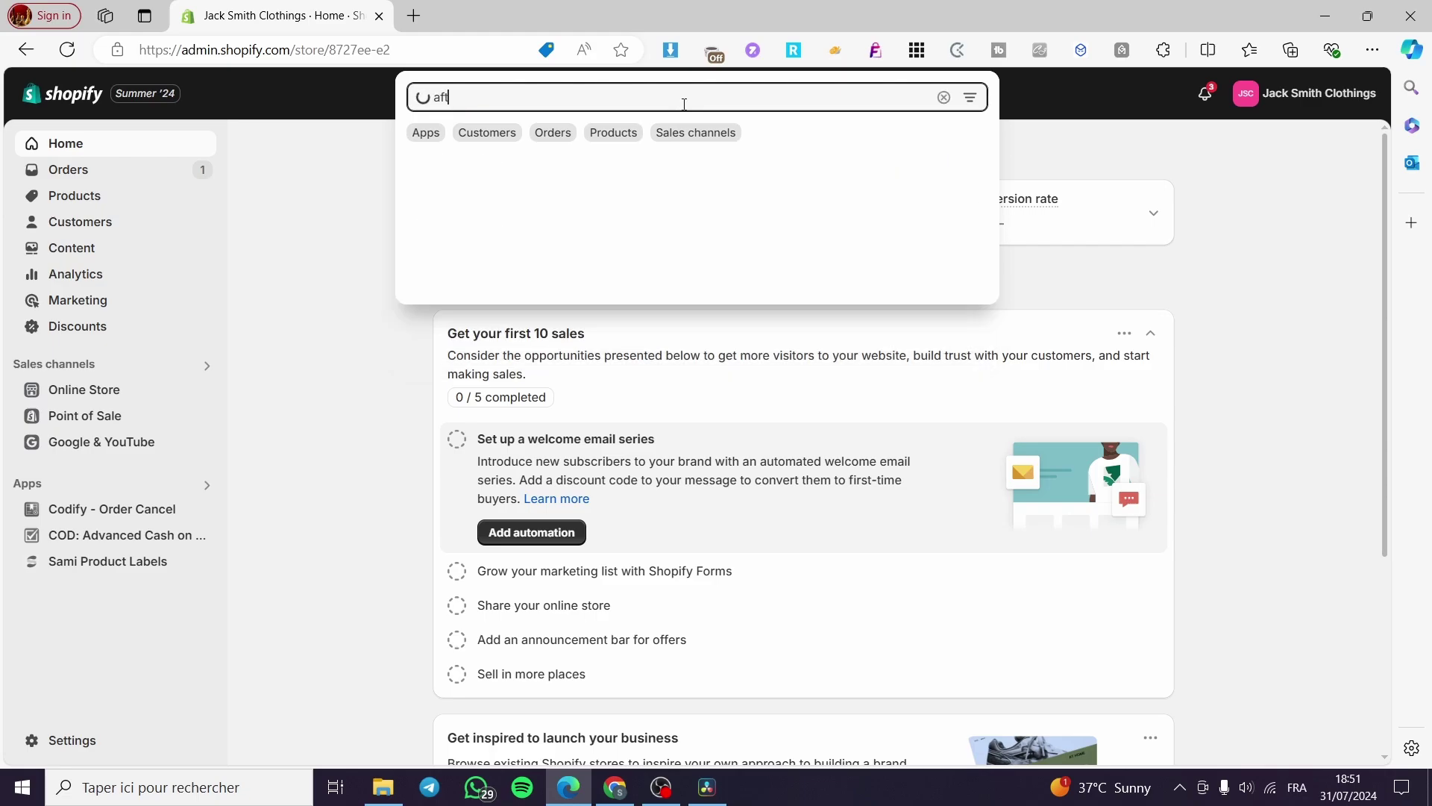
{"action": "type", "text": "er ship"}
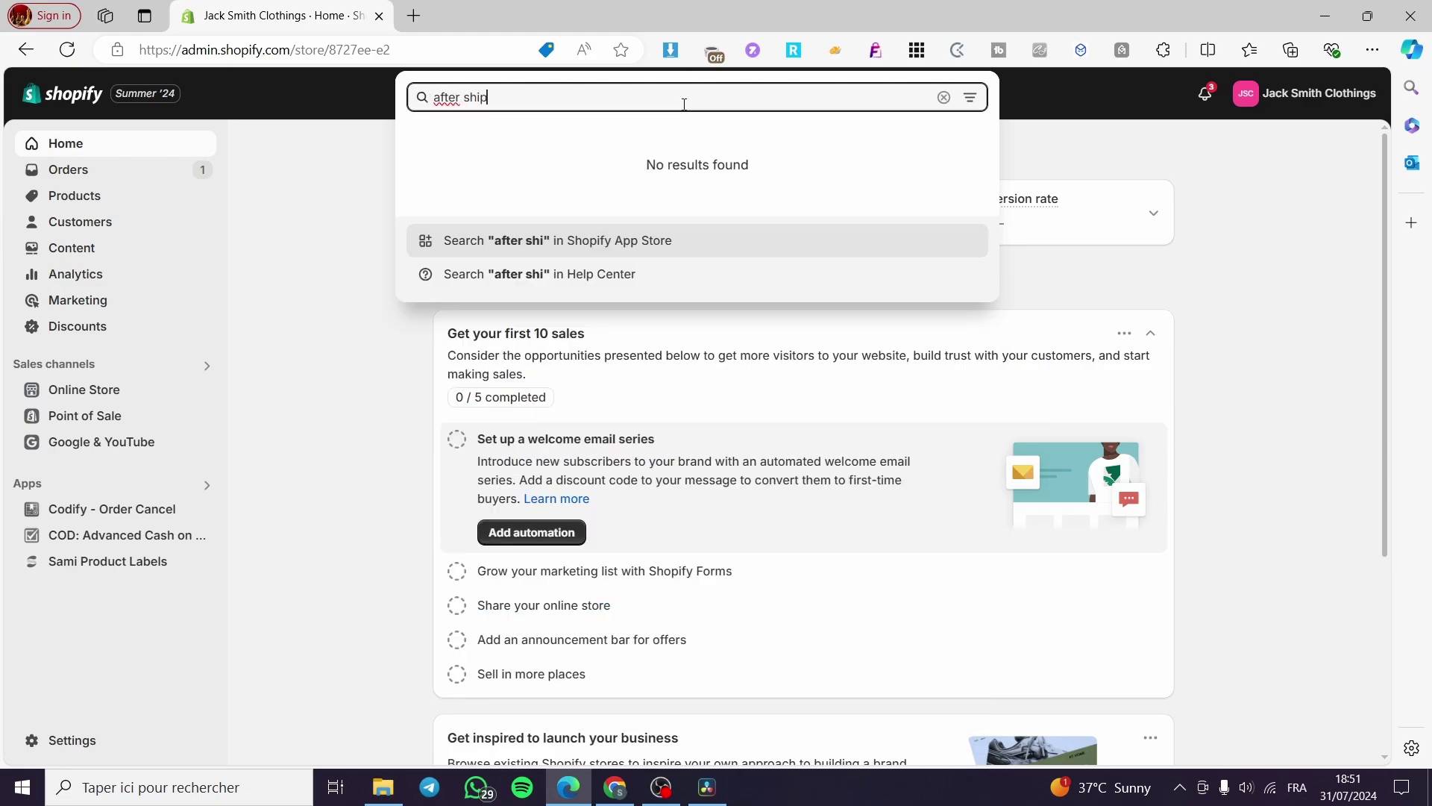
{"action": "key", "text": "Return"}
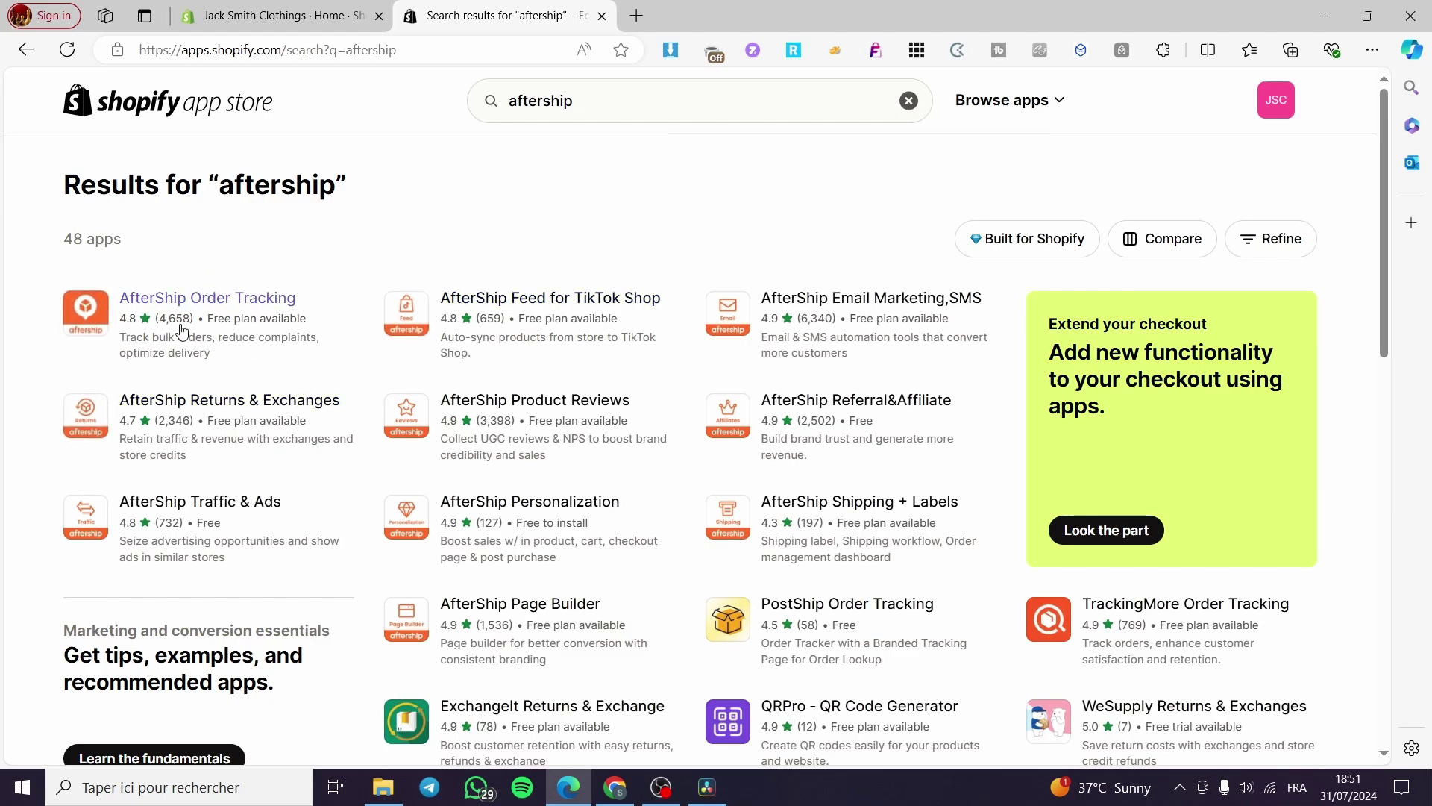
- Open the AfterShip Order Tracking listing from the results and start installing it
{"action": "left_click", "coordinate": [232, 302]}
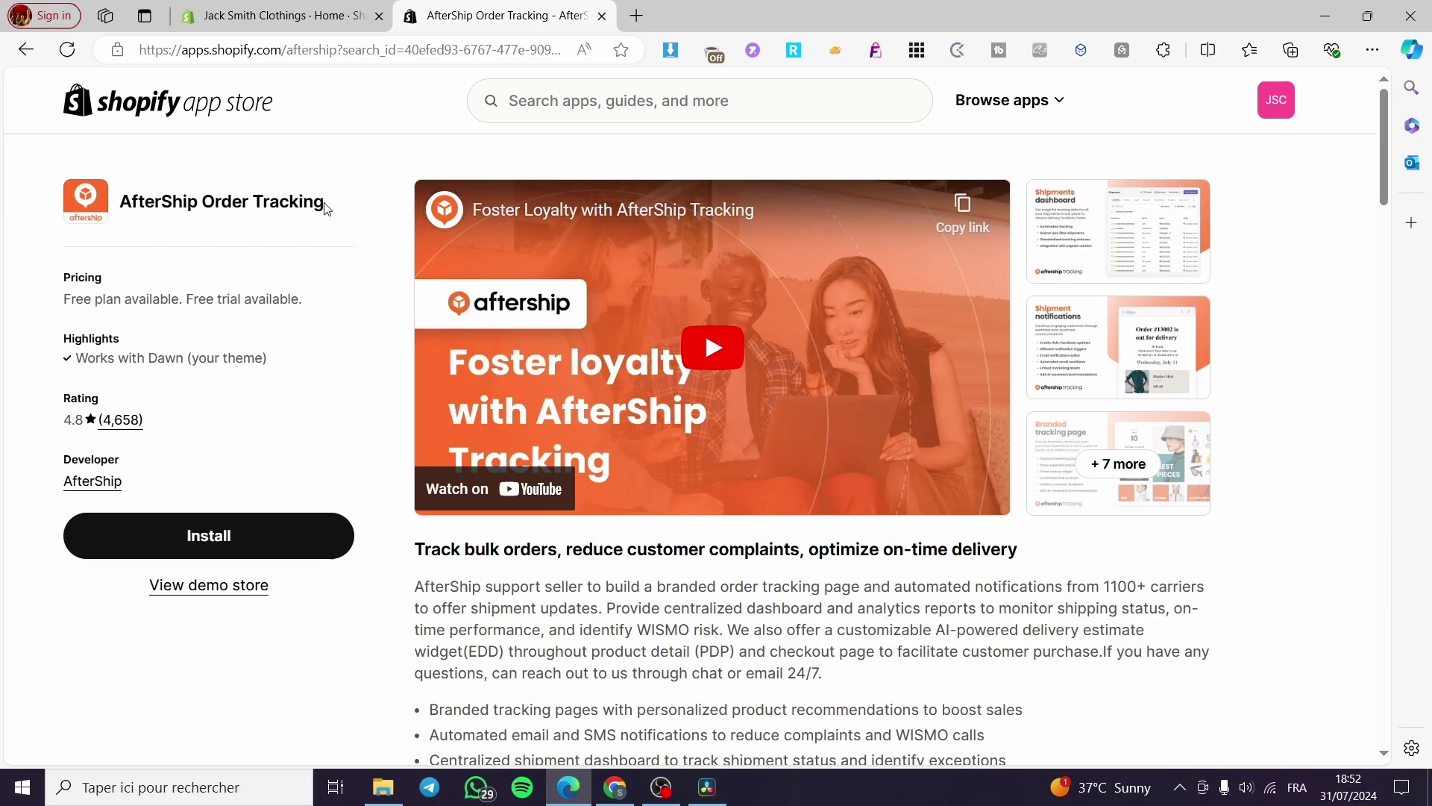
{"action": "left_click_drag", "start_coordinate": [120, 203], "coordinate": [197, 203]}
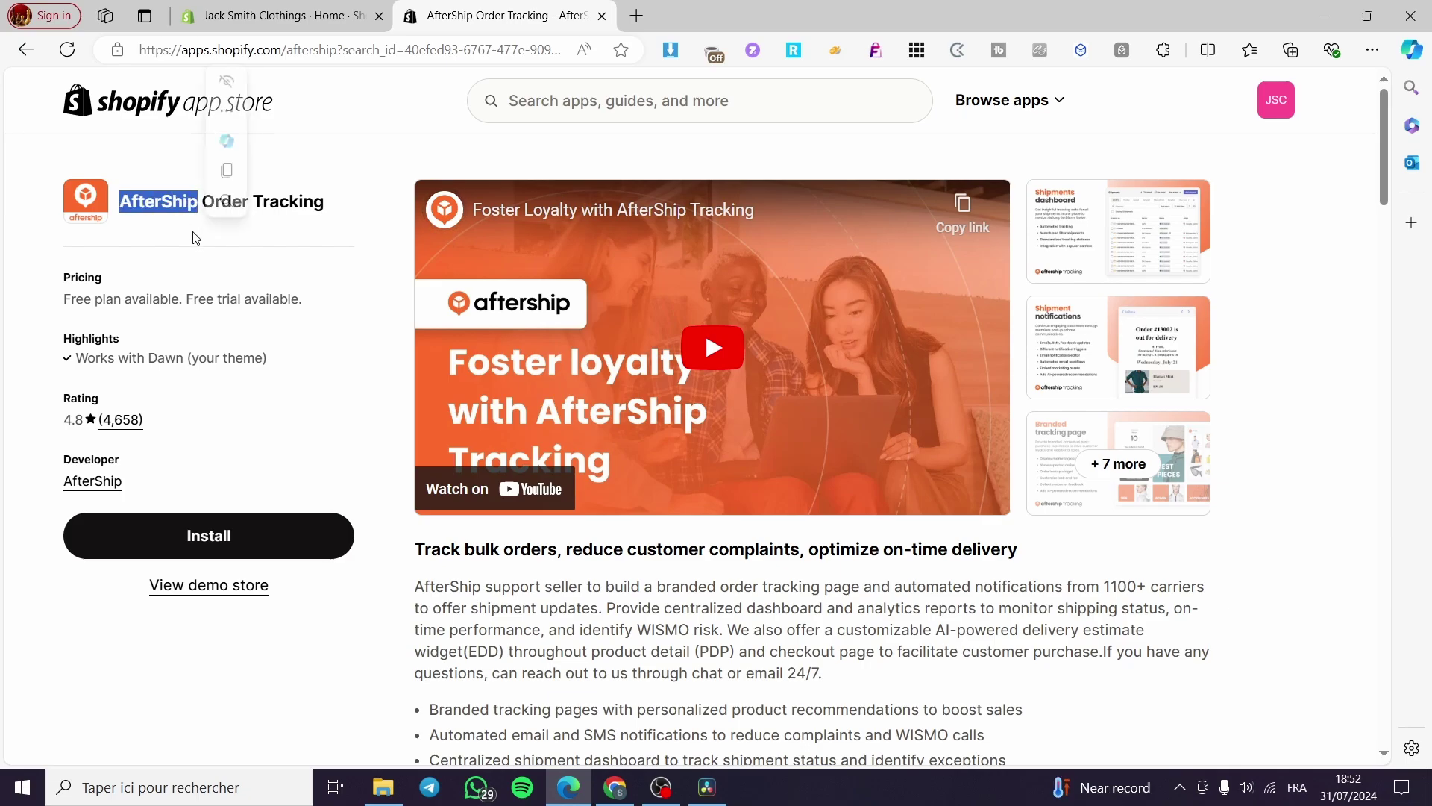
{"action": "left_click", "coordinate": [320, 241]}
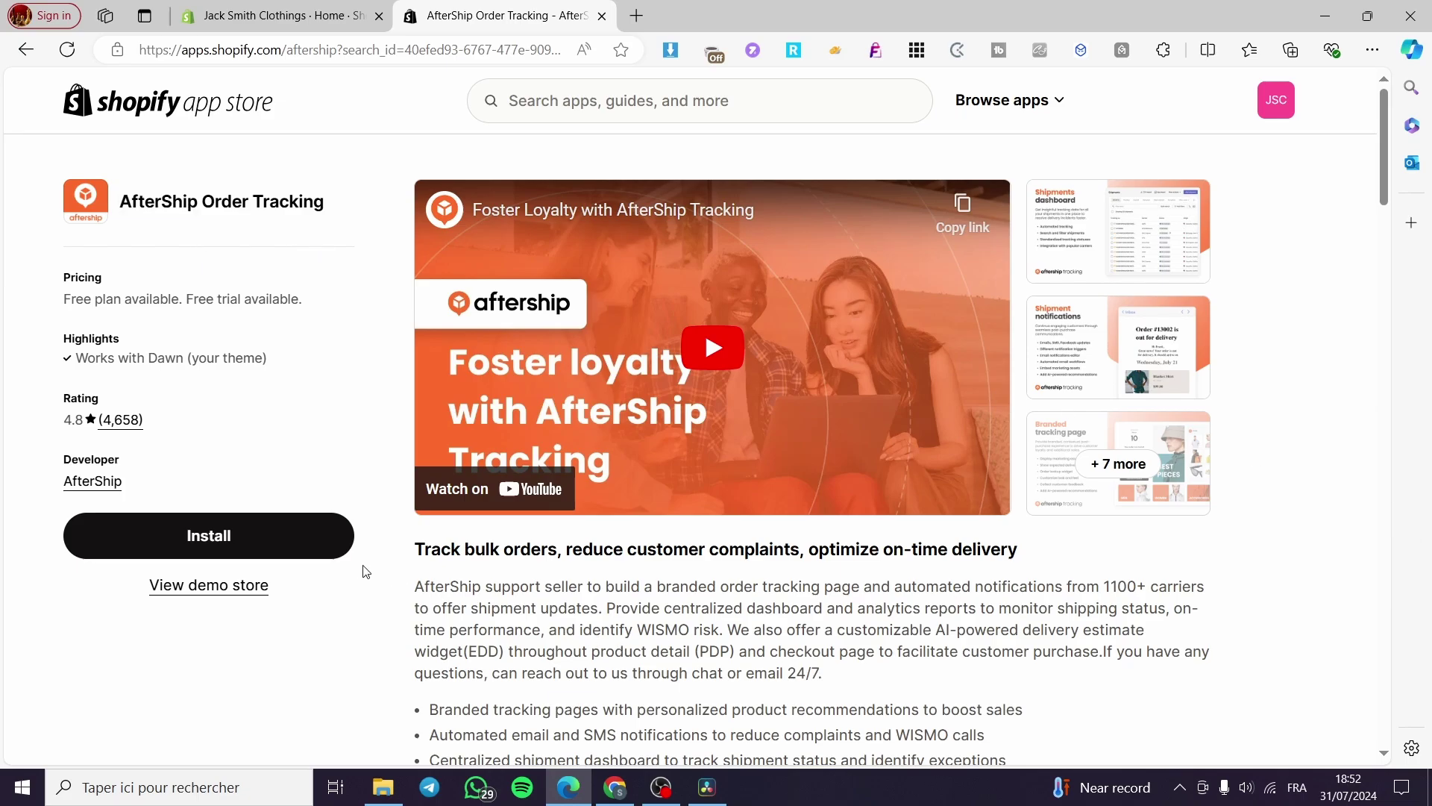
{"action": "left_click", "coordinate": [210, 549]}
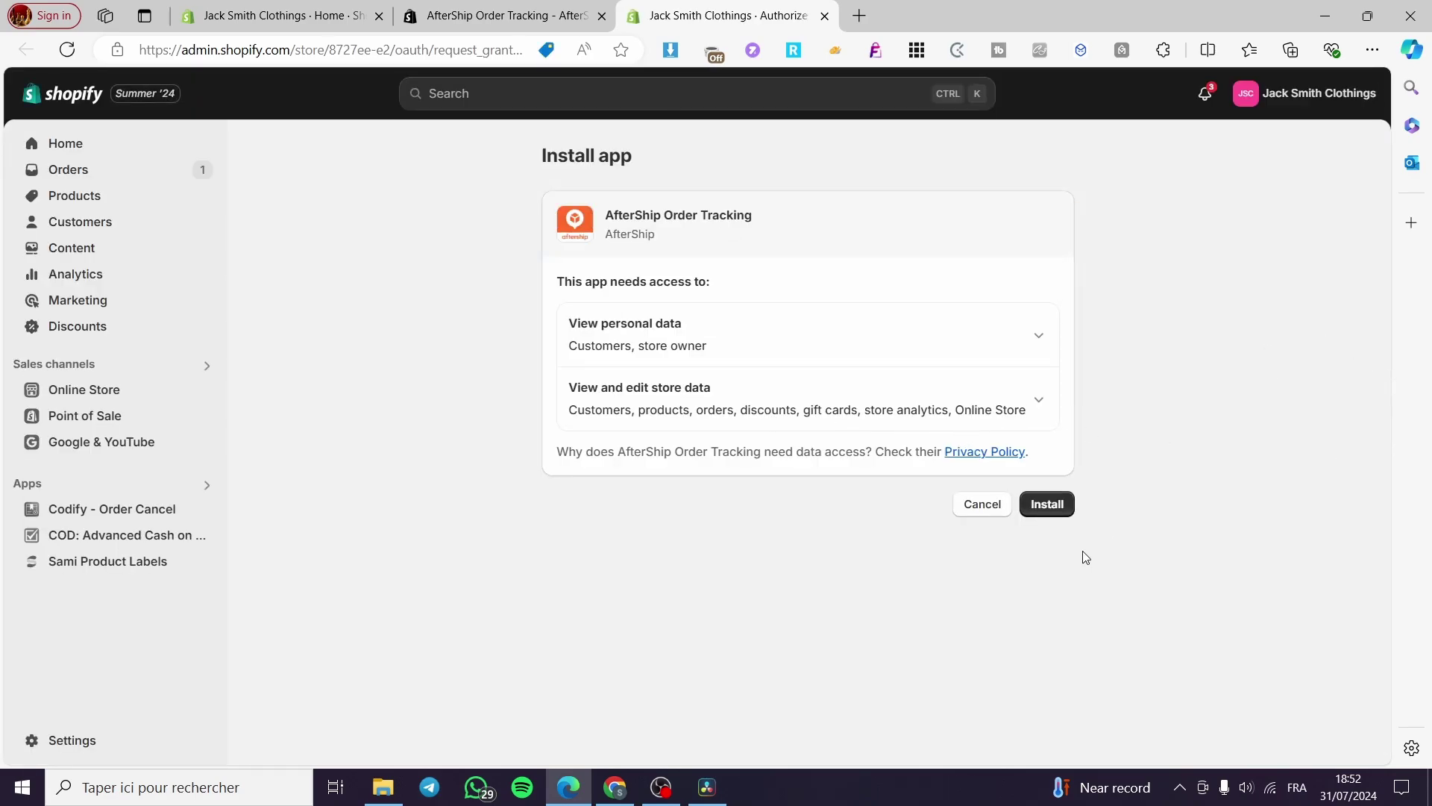
- Approve AfterShip Order Tracking's requested store access and review the verification message
{"action": "left_click", "coordinate": [1052, 511]}
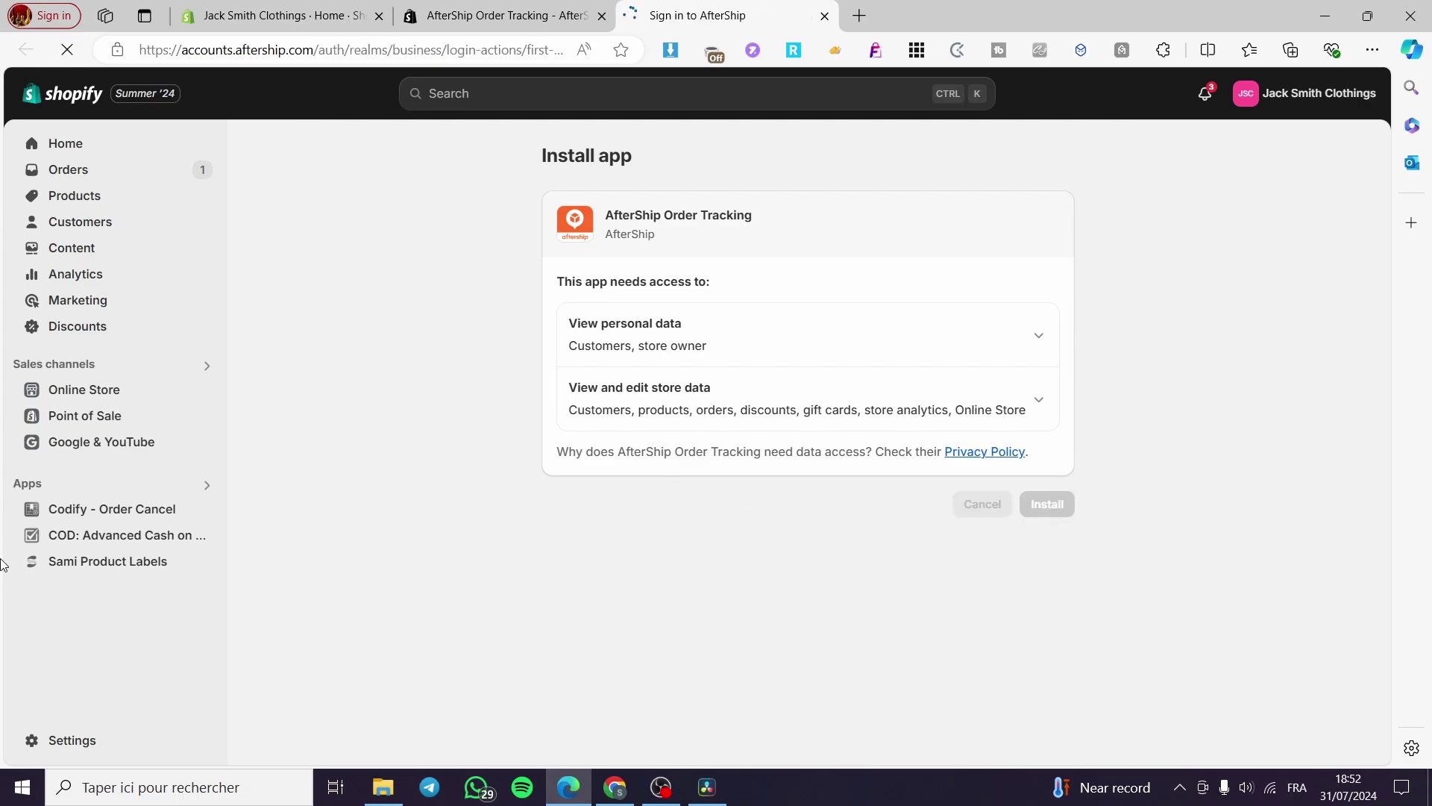
{"action": "scroll", "coordinate": [485, 518], "scroll_direction": "down", "scroll_amount": 2}
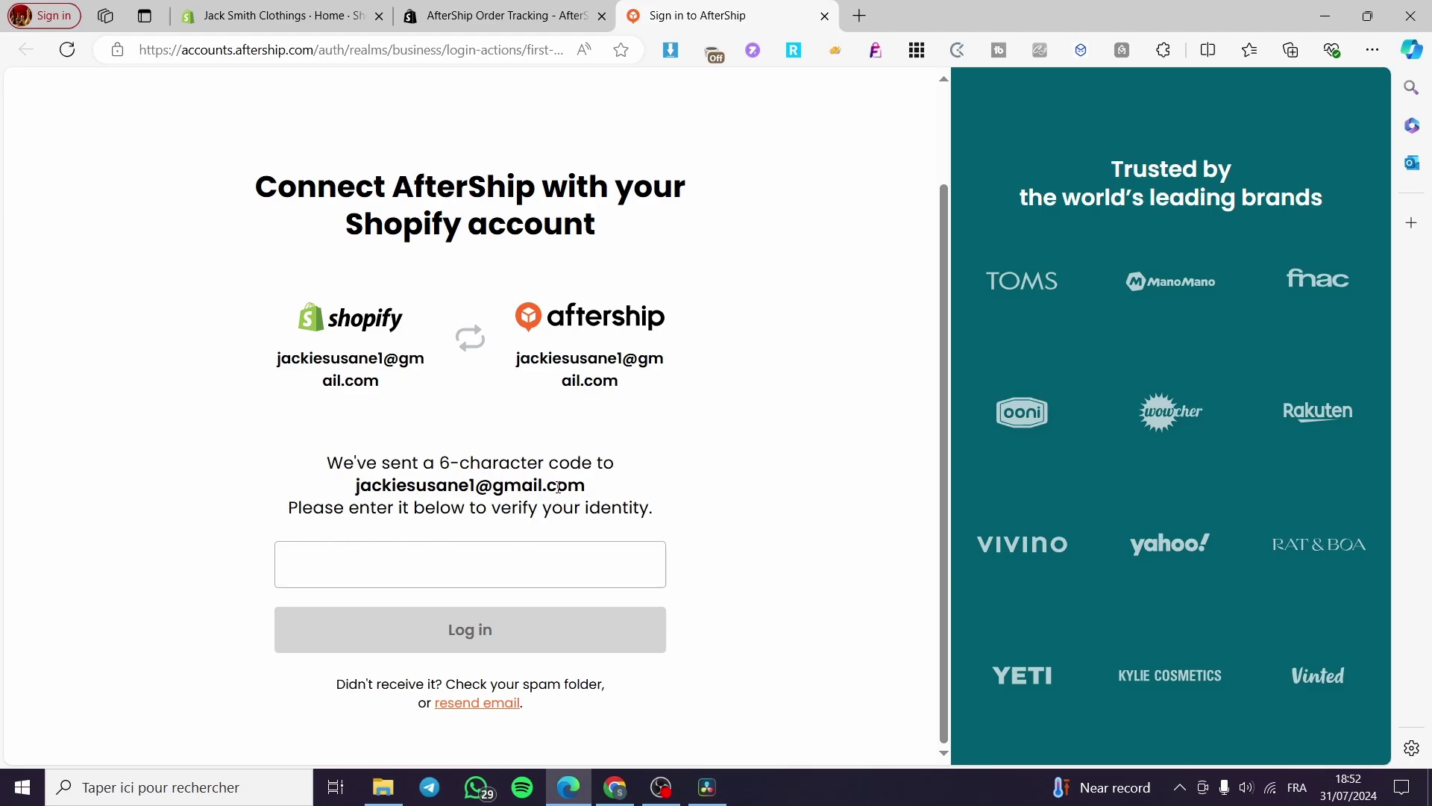
{"action": "left_click_drag", "start_coordinate": [587, 490], "coordinate": [409, 512]}
{"action": "left_click", "coordinate": [724, 491]}
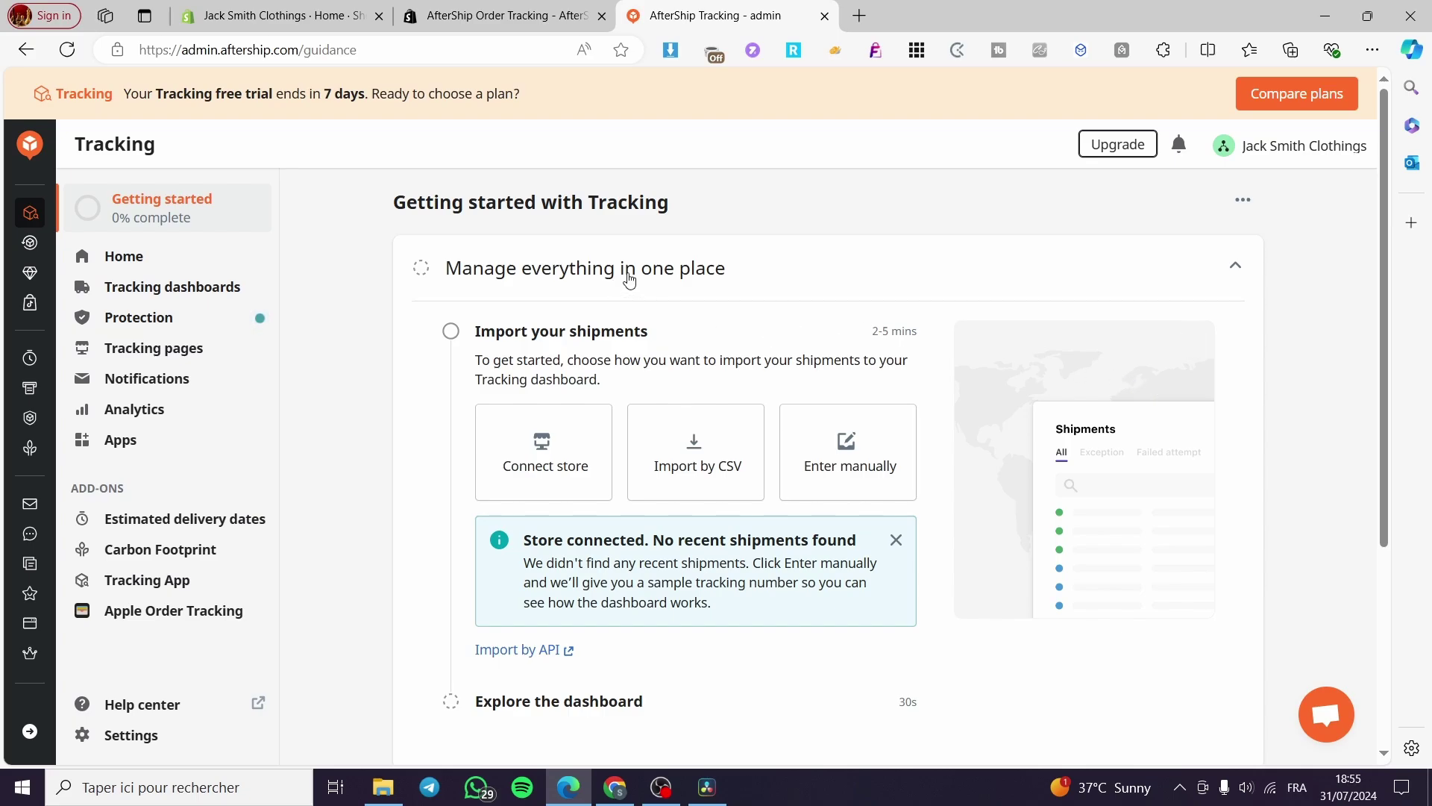
{"action": "scroll", "coordinate": [867, 430], "scroll_direction": "down", "scroll_amount": 4}
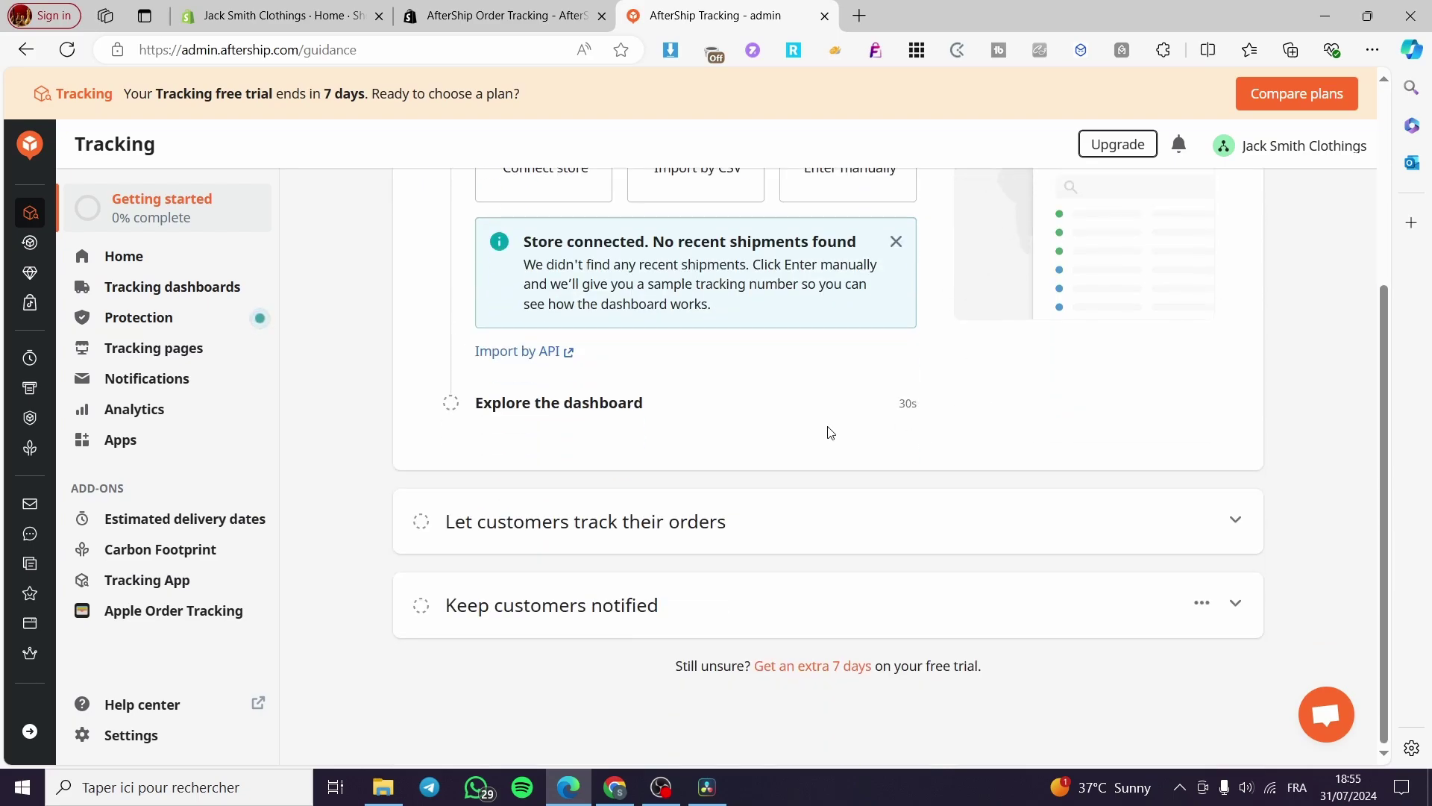
{"action": "scroll", "coordinate": [867, 430], "scroll_direction": "up", "scroll_amount": 4}
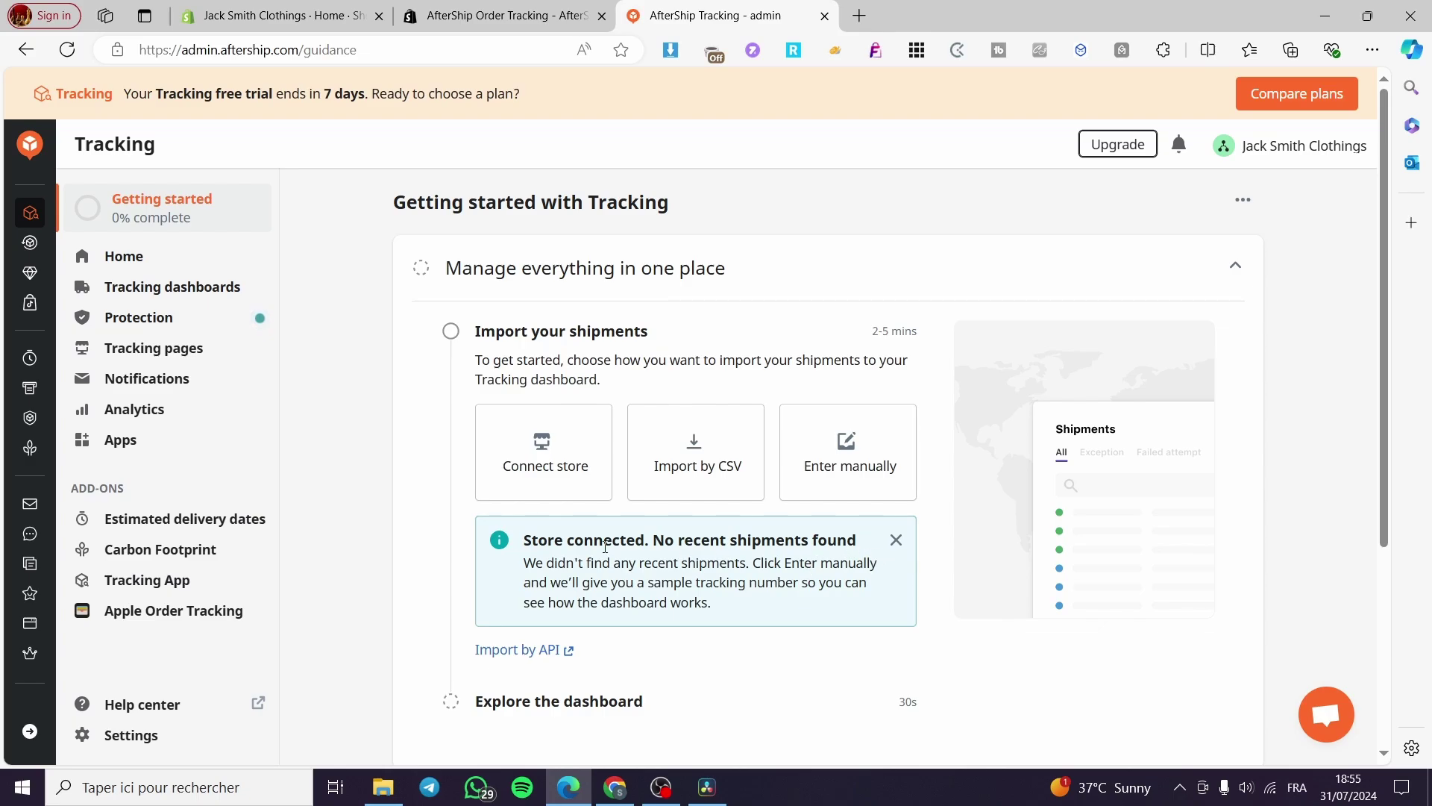
- Connect the Shopify store to AfterShip and open the installed app, closing the extra tabs
{"action": "left_click", "coordinate": [544, 464]}
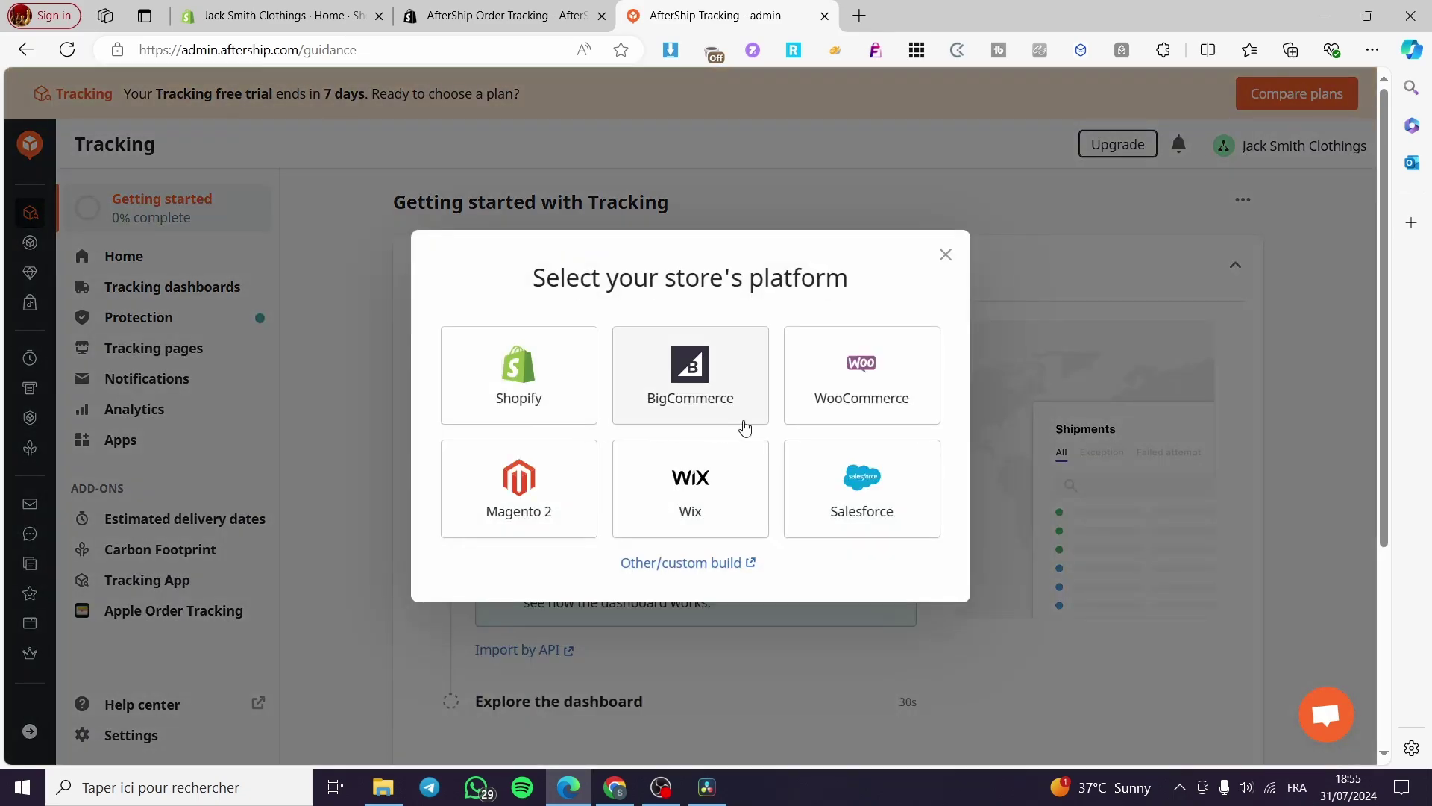
{"action": "left_click", "coordinate": [495, 385]}
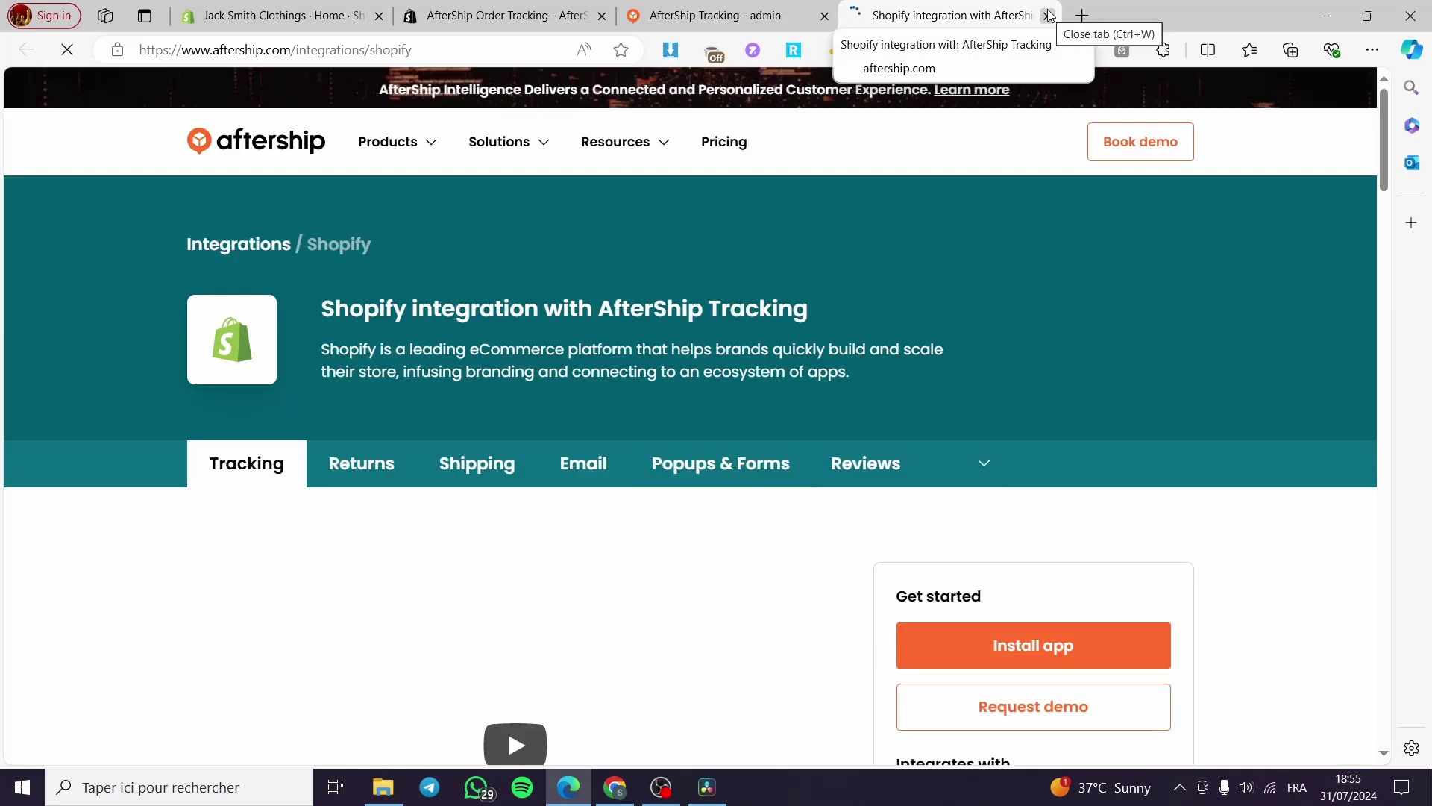
{"action": "scroll", "coordinate": [656, 375], "scroll_direction": "down", "scroll_amount": 5}
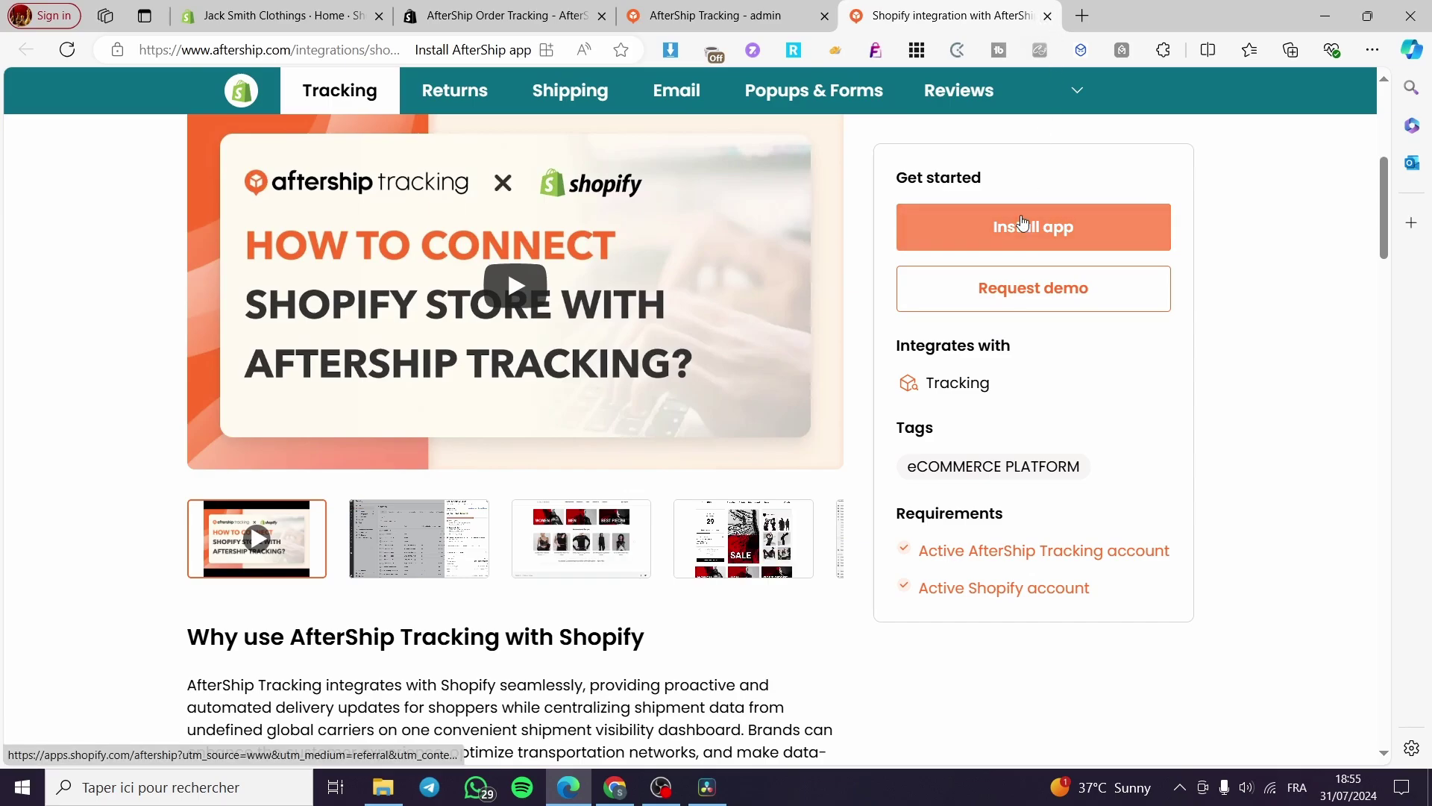
{"action": "left_click", "coordinate": [1033, 227]}
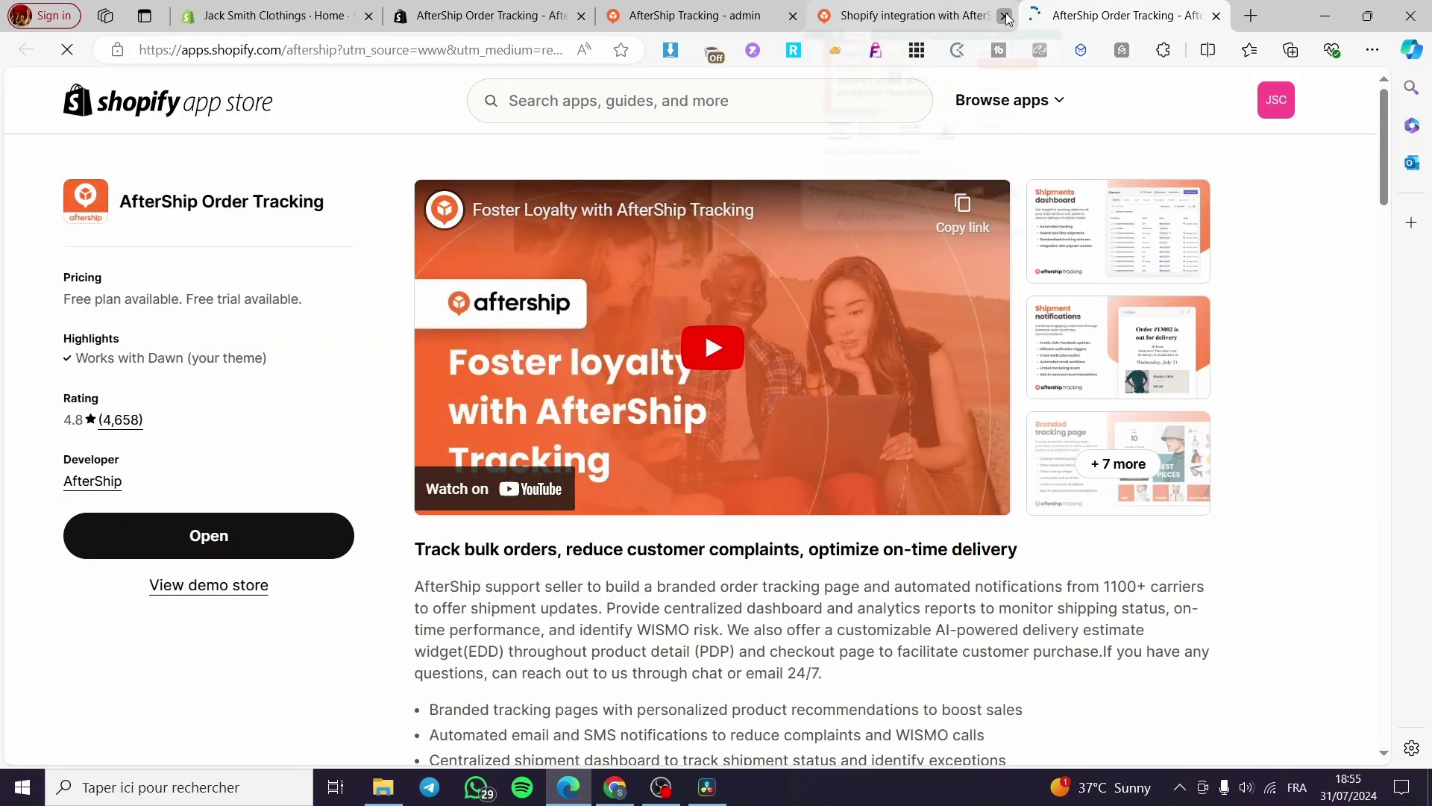
{"action": "left_click", "coordinate": [1006, 17]}
{"action": "left_click", "coordinate": [240, 537]}
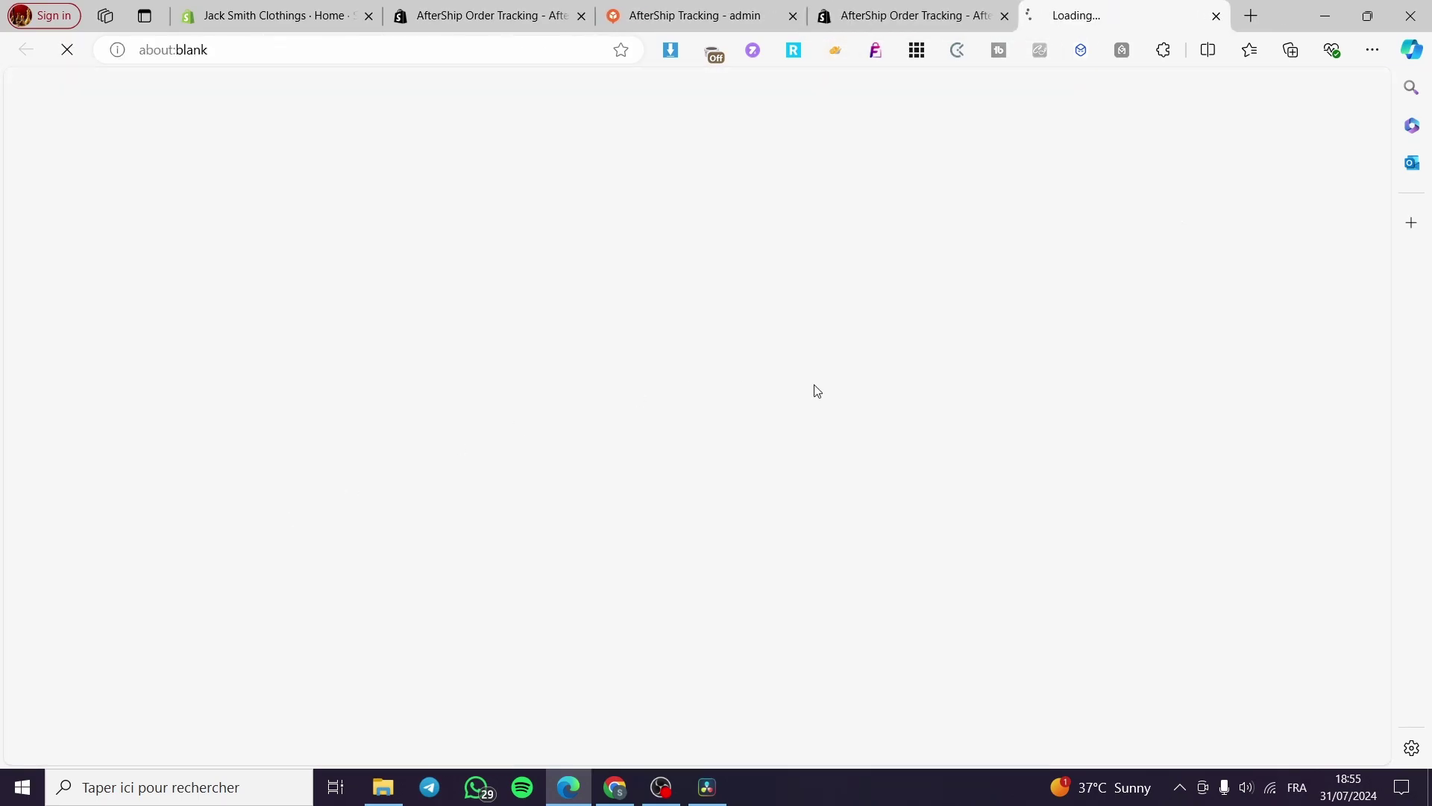
{"action": "left_click", "coordinate": [1006, 17]}
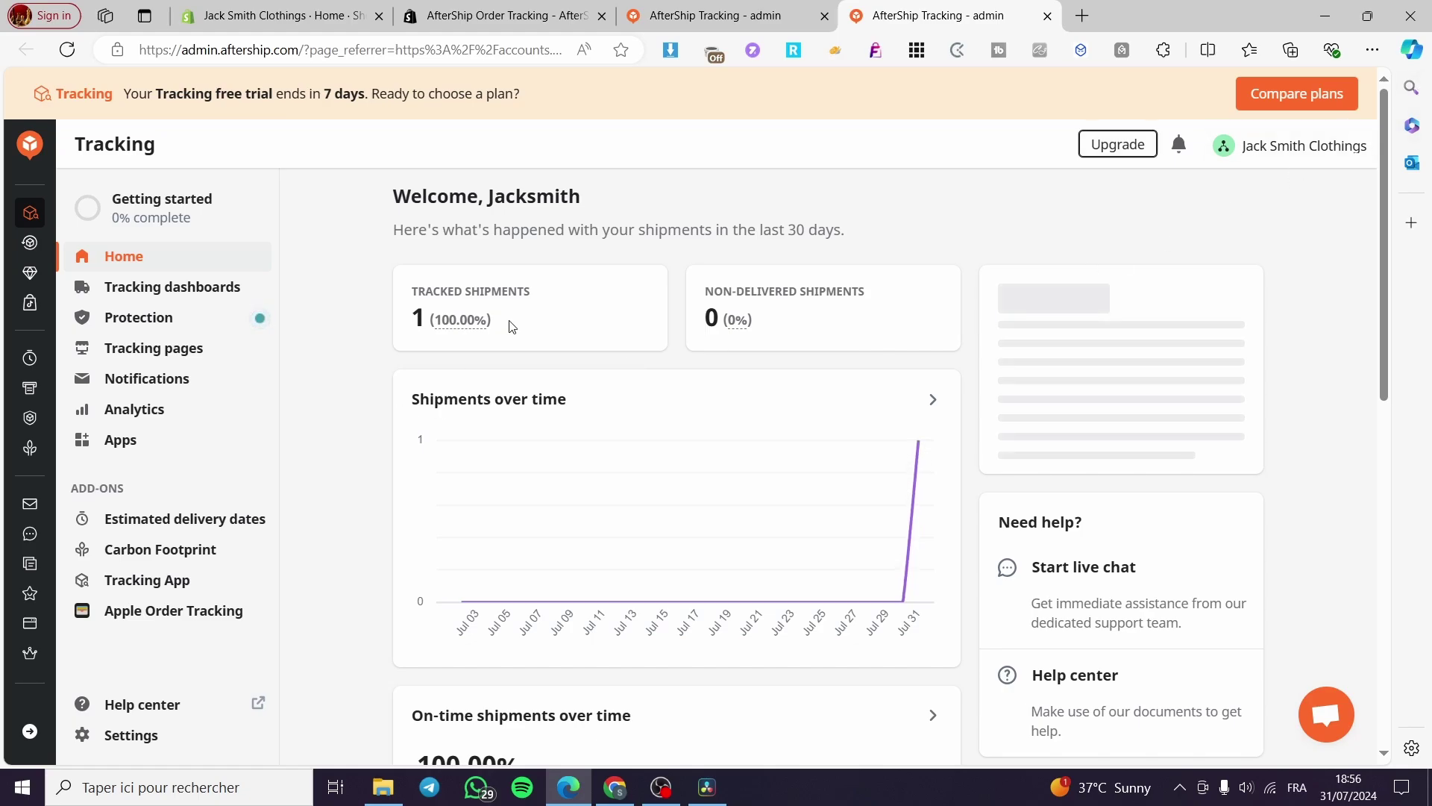
- Dismiss the store platform chooser and open the Tracking dashboards shipment list
{"action": "left_click", "coordinate": [718, 16]}
{"action": "left_click", "coordinate": [946, 254]}
{"action": "key", "text": "ctrl+Tab"}
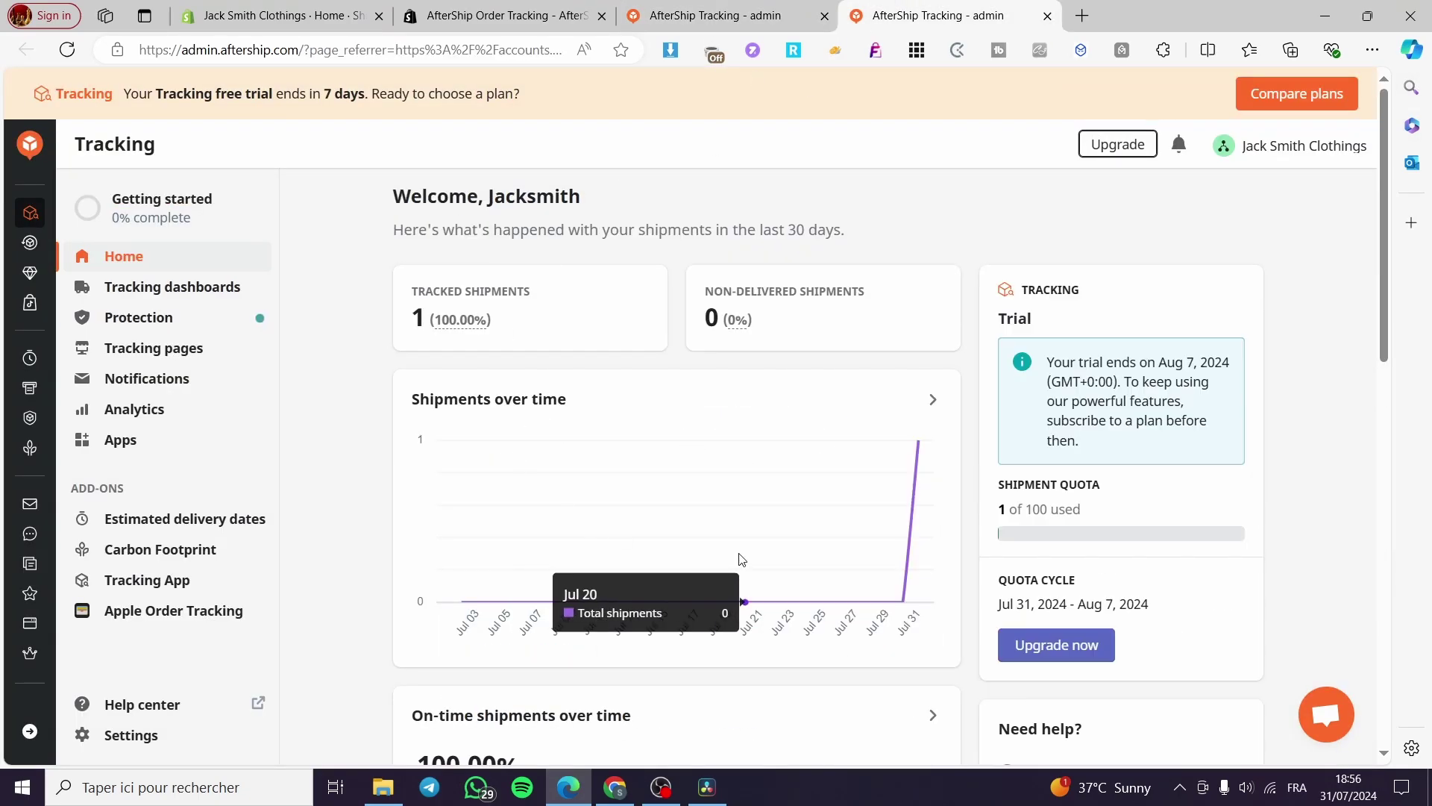
{"action": "scroll", "coordinate": [738, 558], "scroll_direction": "down", "scroll_amount": 1}
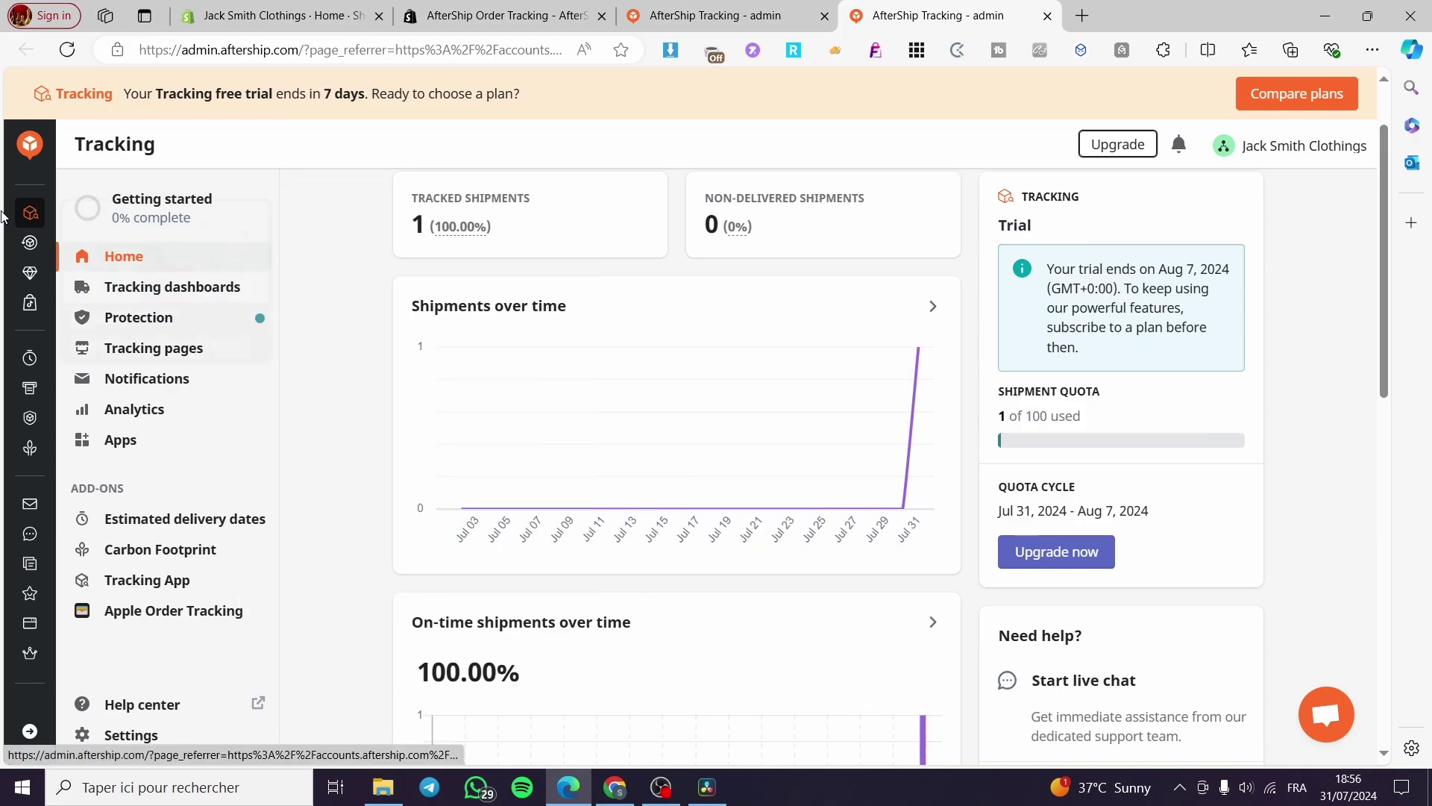
{"action": "left_click", "coordinate": [137, 289]}
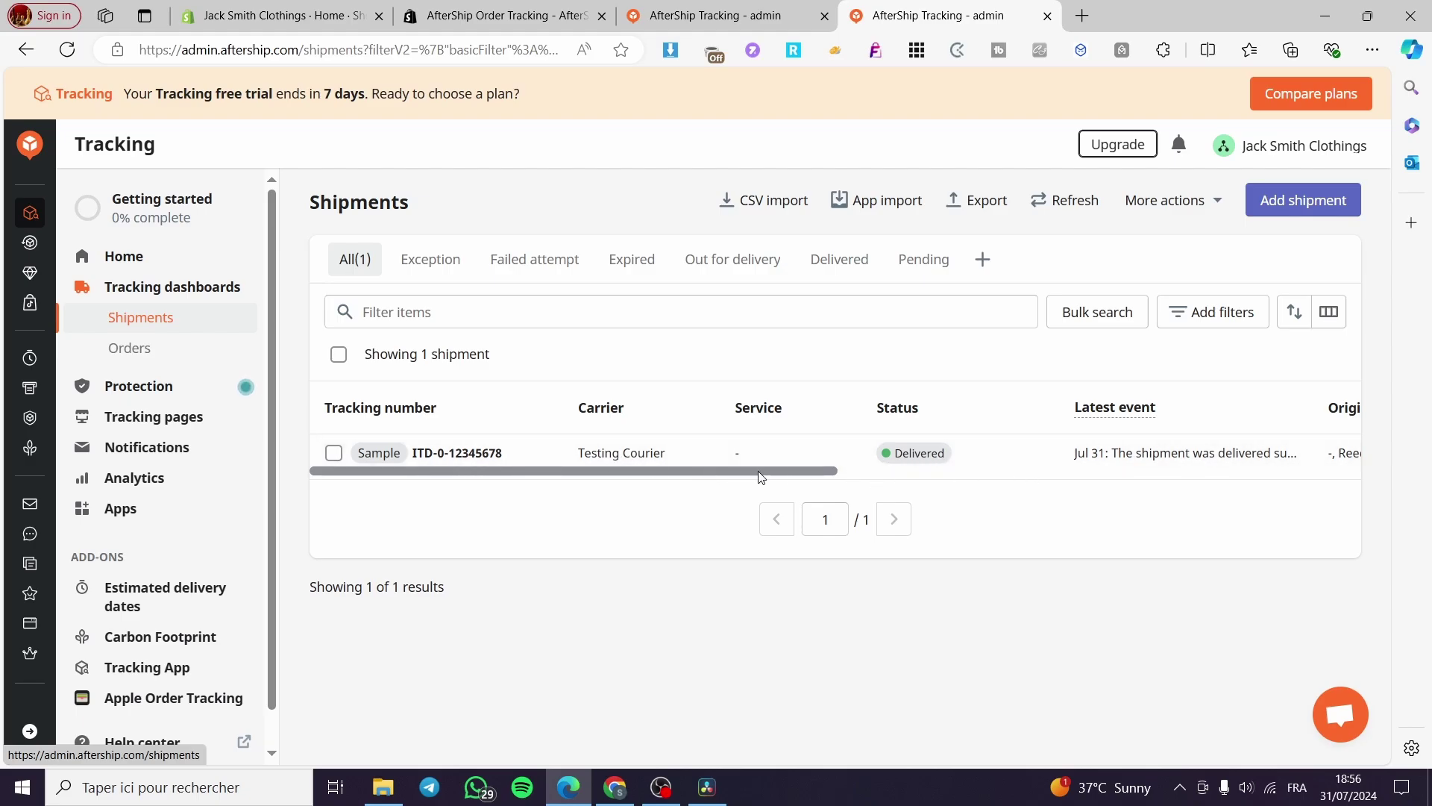
- Check the empty Orders list, then close the app store listing tab and return to Shopify admin
{"action": "mouse_move", "coordinate": [1253, 456]}
{"action": "left_click_drag", "start_coordinate": [608, 475], "coordinate": [539, 468]}
{"action": "left_click", "coordinate": [186, 355]}
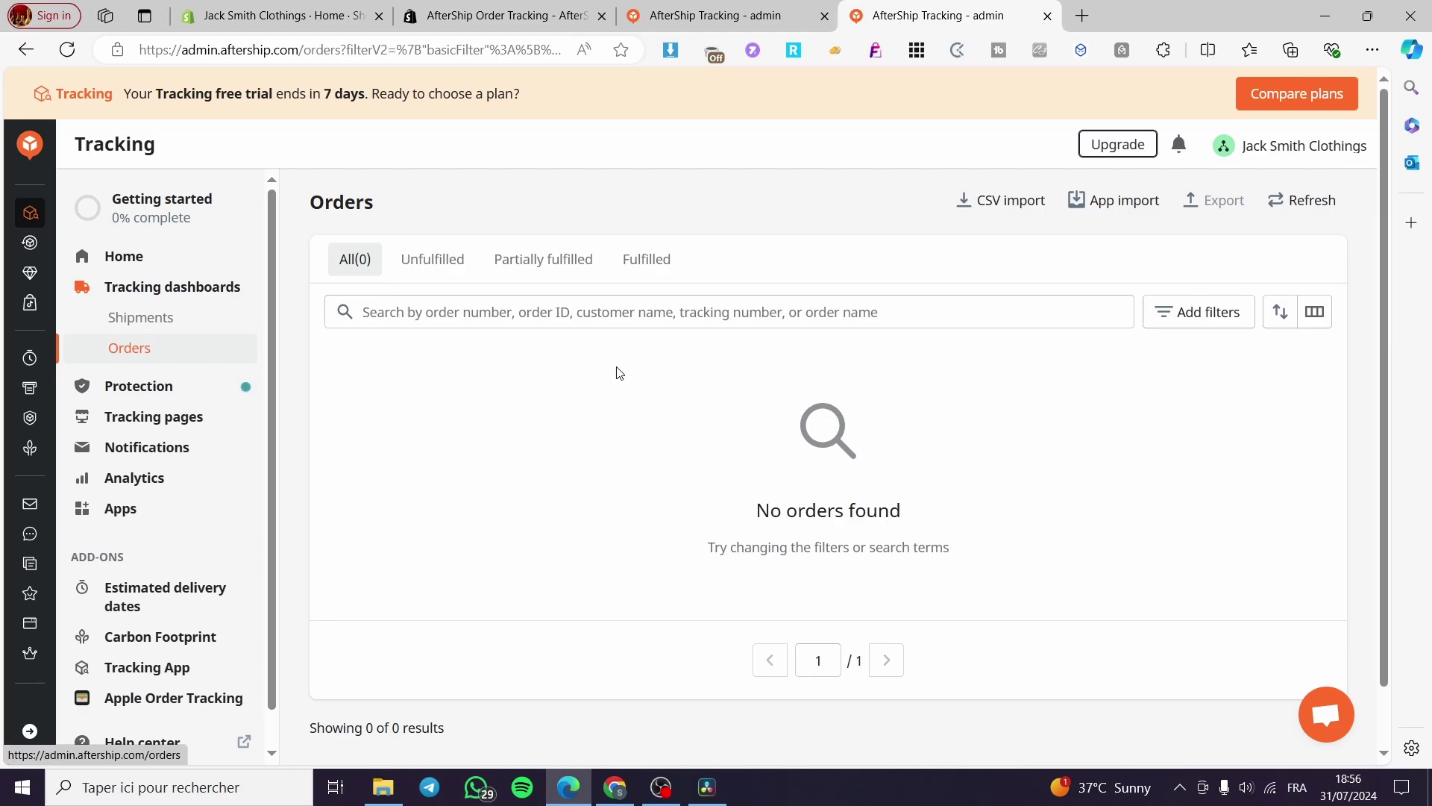
{"action": "left_click", "coordinate": [578, 16]}
{"action": "left_click", "coordinate": [601, 15]}
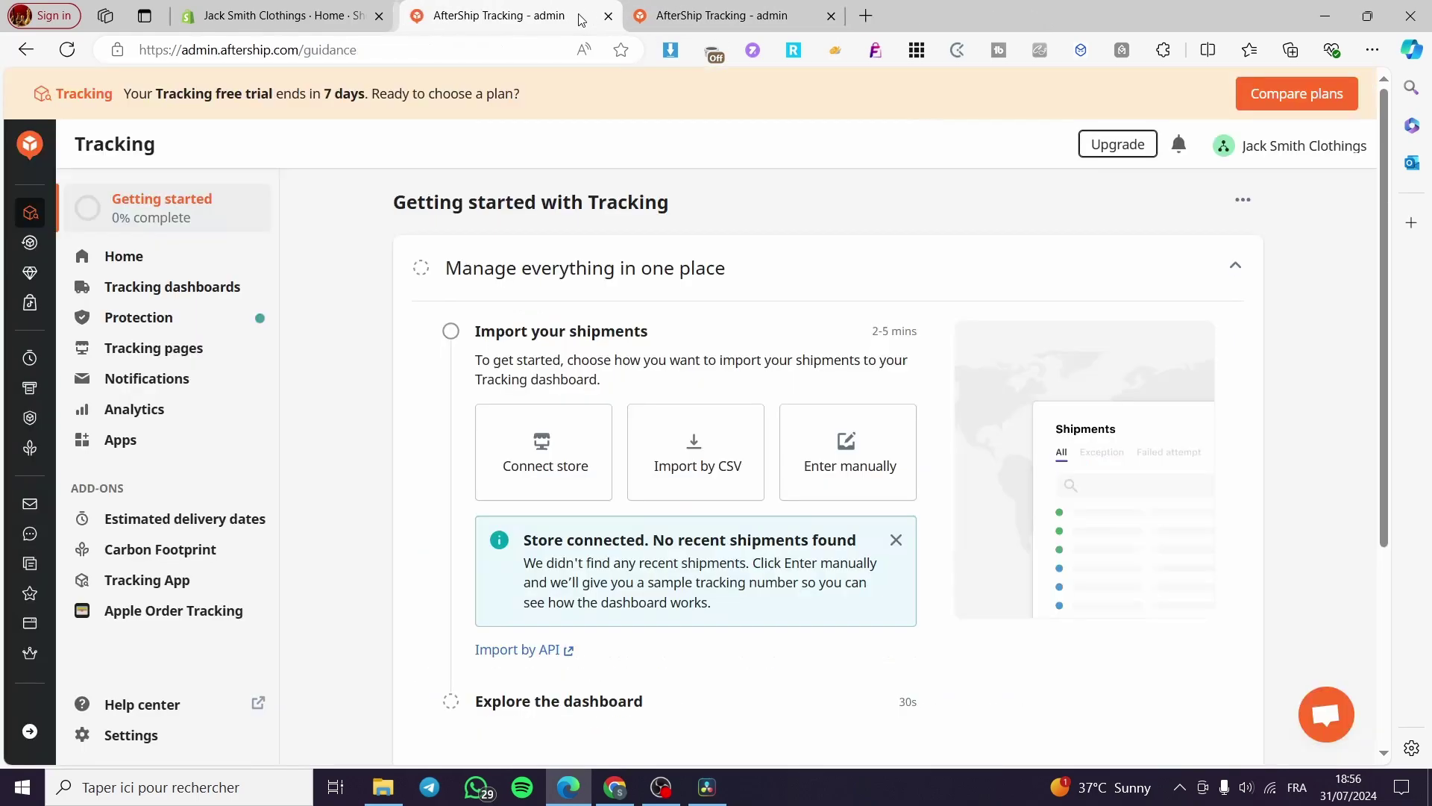
{"action": "left_click", "coordinate": [299, 13]}
- Open the 1800mAh Handheld Mini Fan product from the store's product list
{"action": "left_click", "coordinate": [88, 195]}
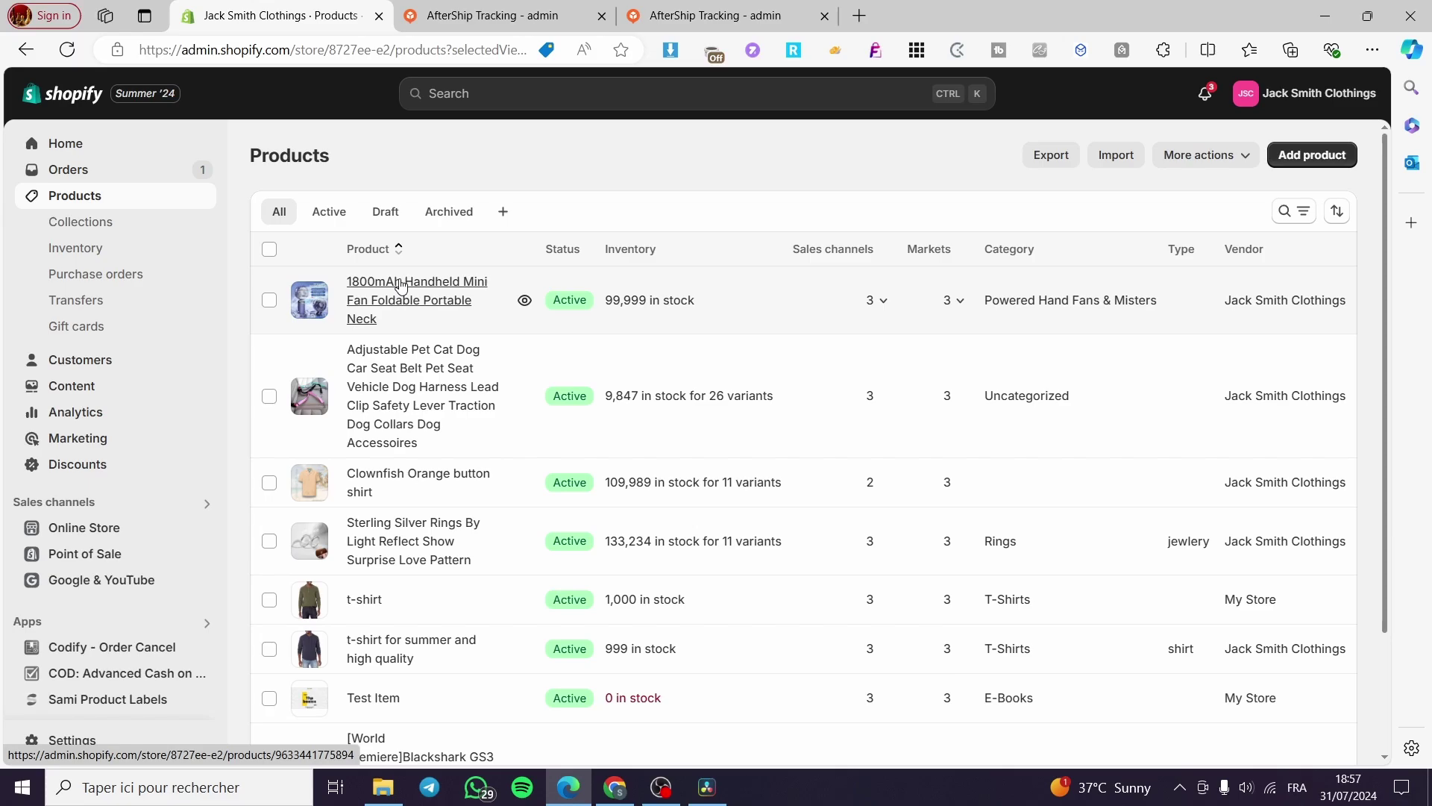
{"action": "left_click", "coordinate": [458, 275]}
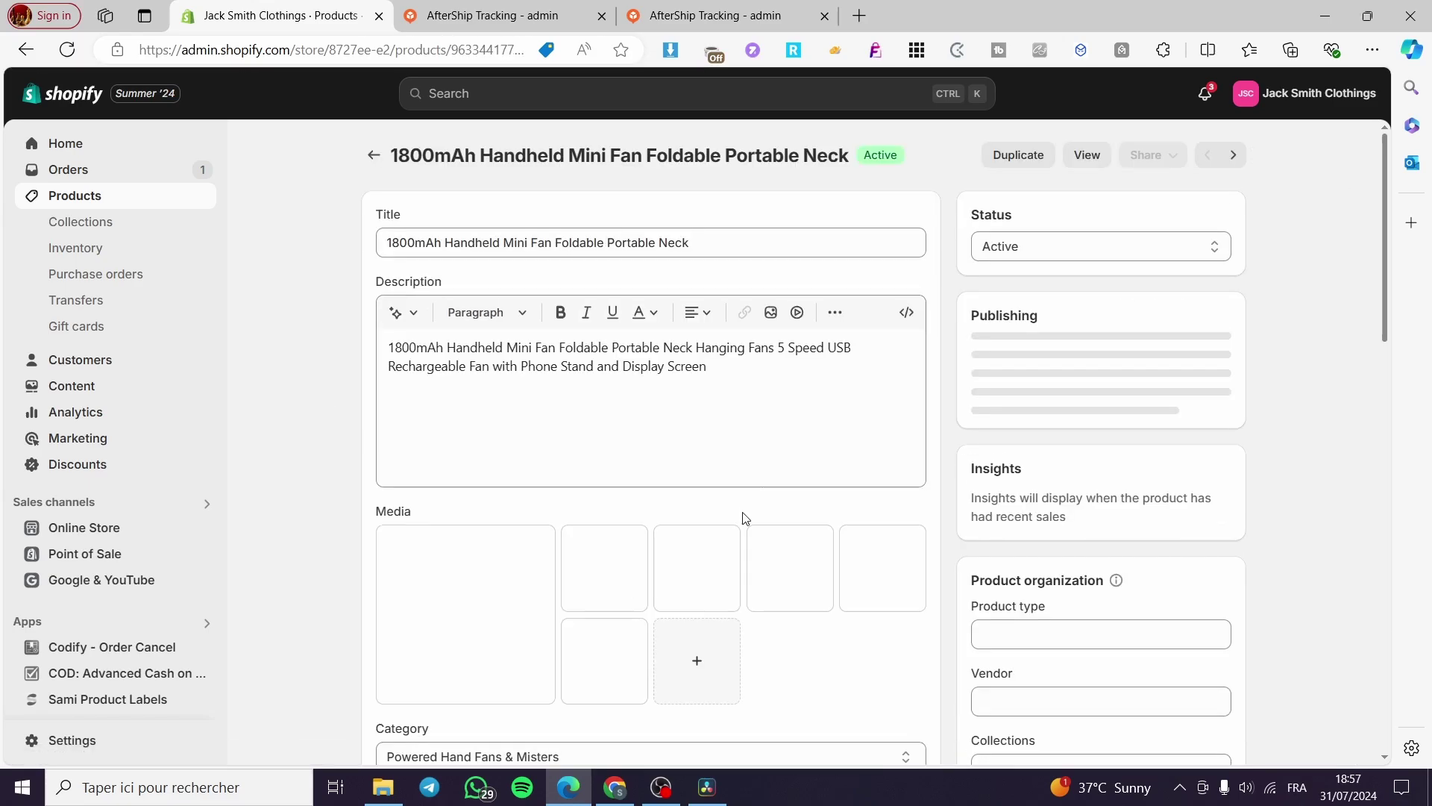
{"action": "scroll", "coordinate": [746, 522], "scroll_direction": "down", "scroll_amount": 5}
{"action": "scroll", "coordinate": [485, 409], "scroll_direction": "up", "scroll_amount": 4}
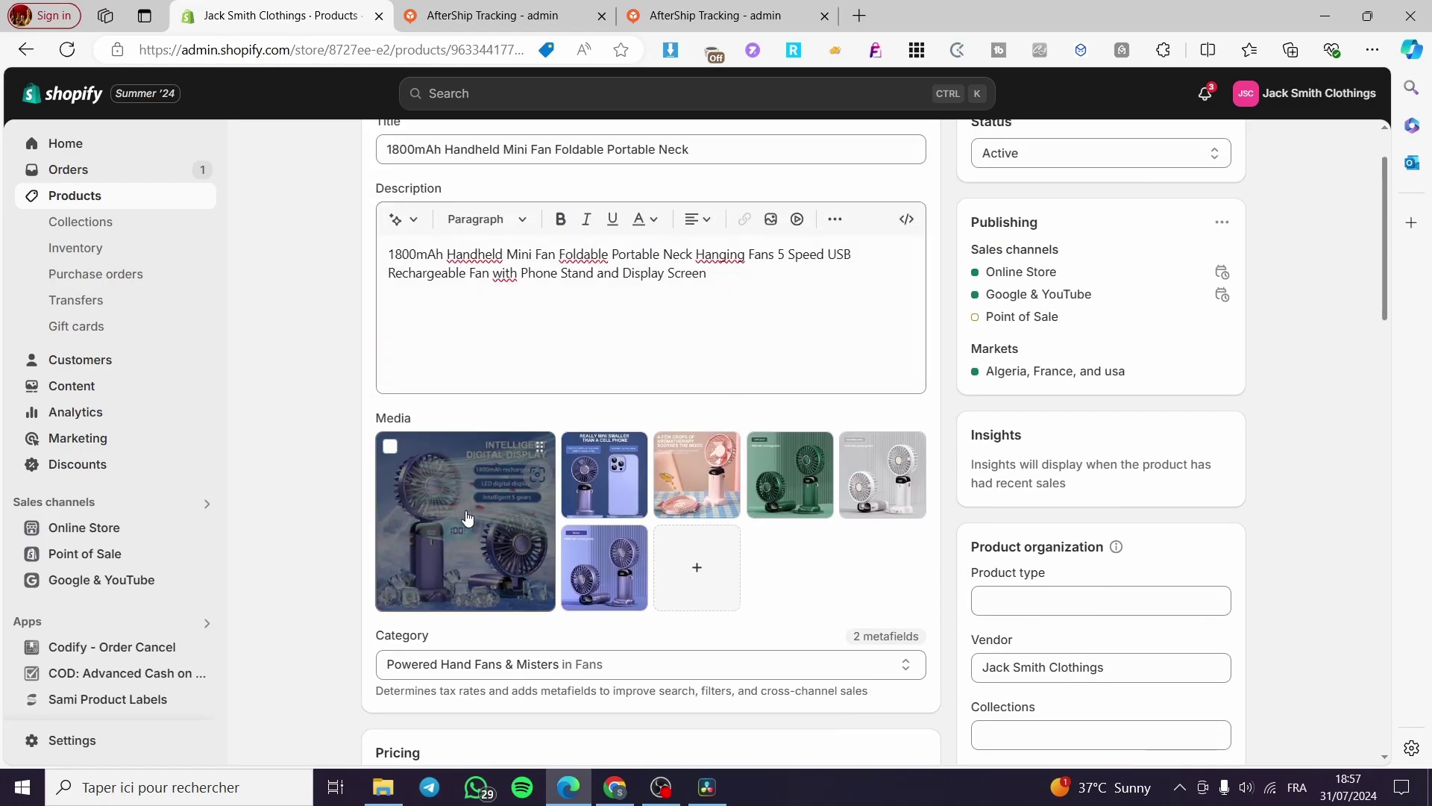
- Delete the stray 1111 line from the product description
{"action": "left_click", "coordinate": [768, 330]}
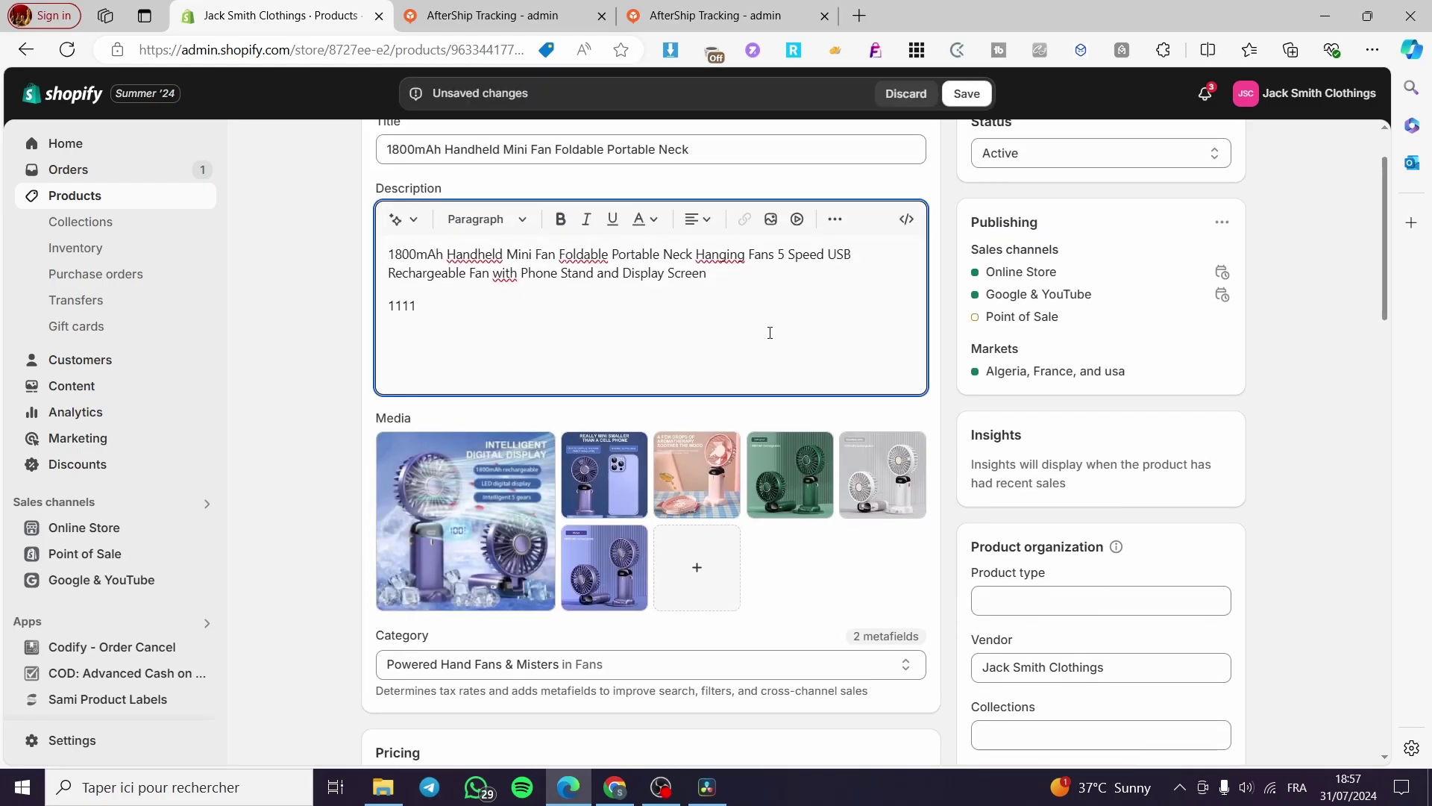
{"action": "left_click_drag", "start_coordinate": [449, 314], "coordinate": [391, 306]}
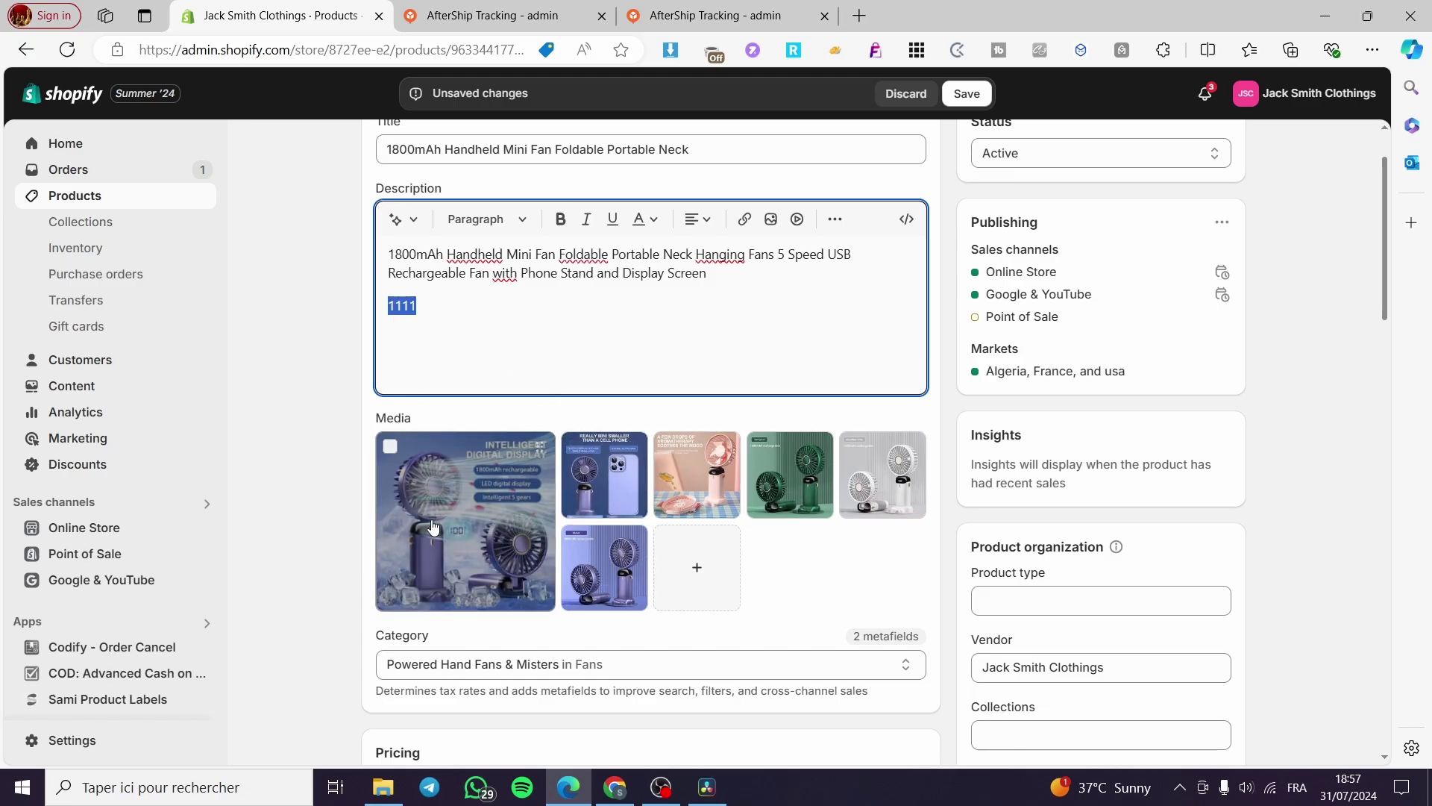
{"action": "key", "text": "BackSpace"}
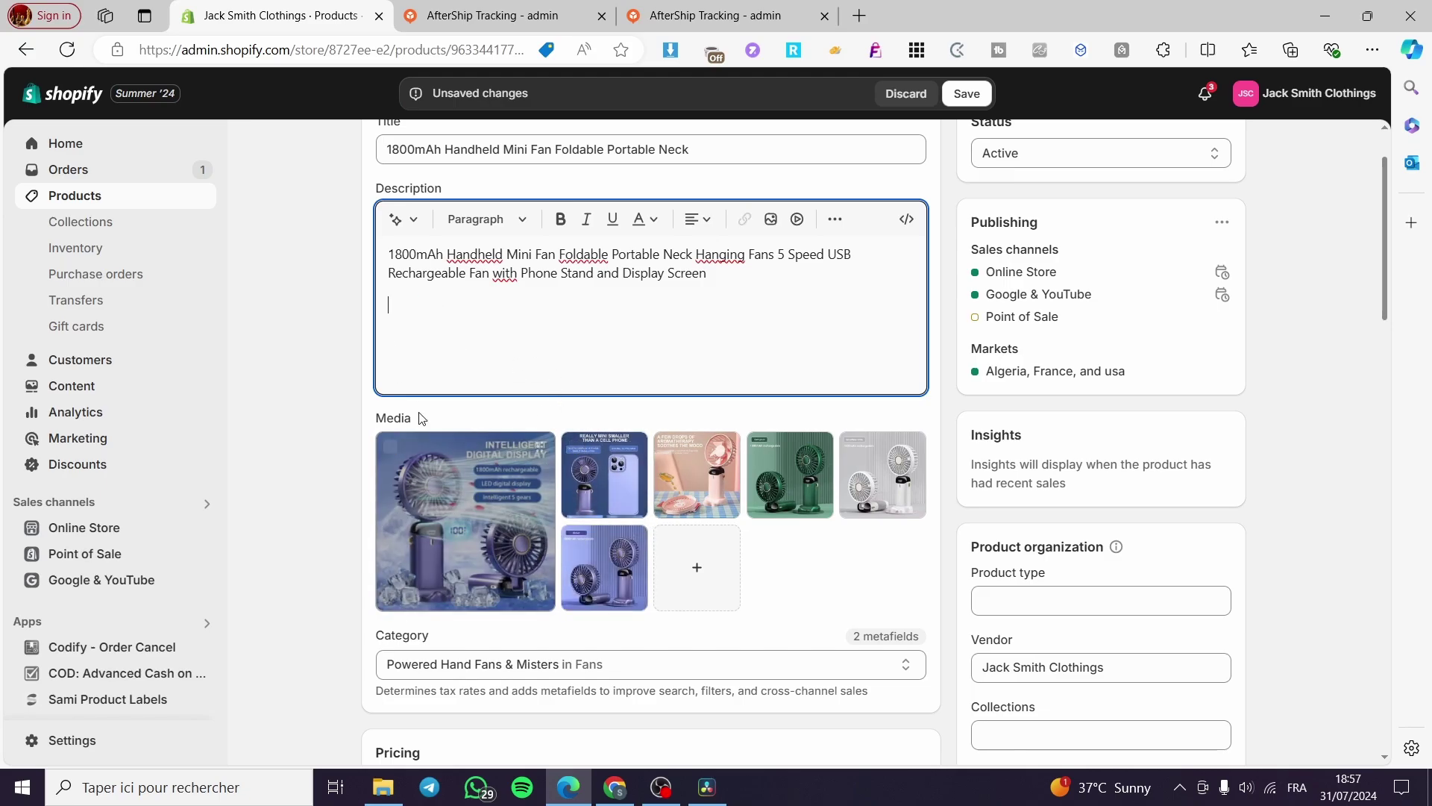
{"action": "left_click", "coordinate": [721, 7]}
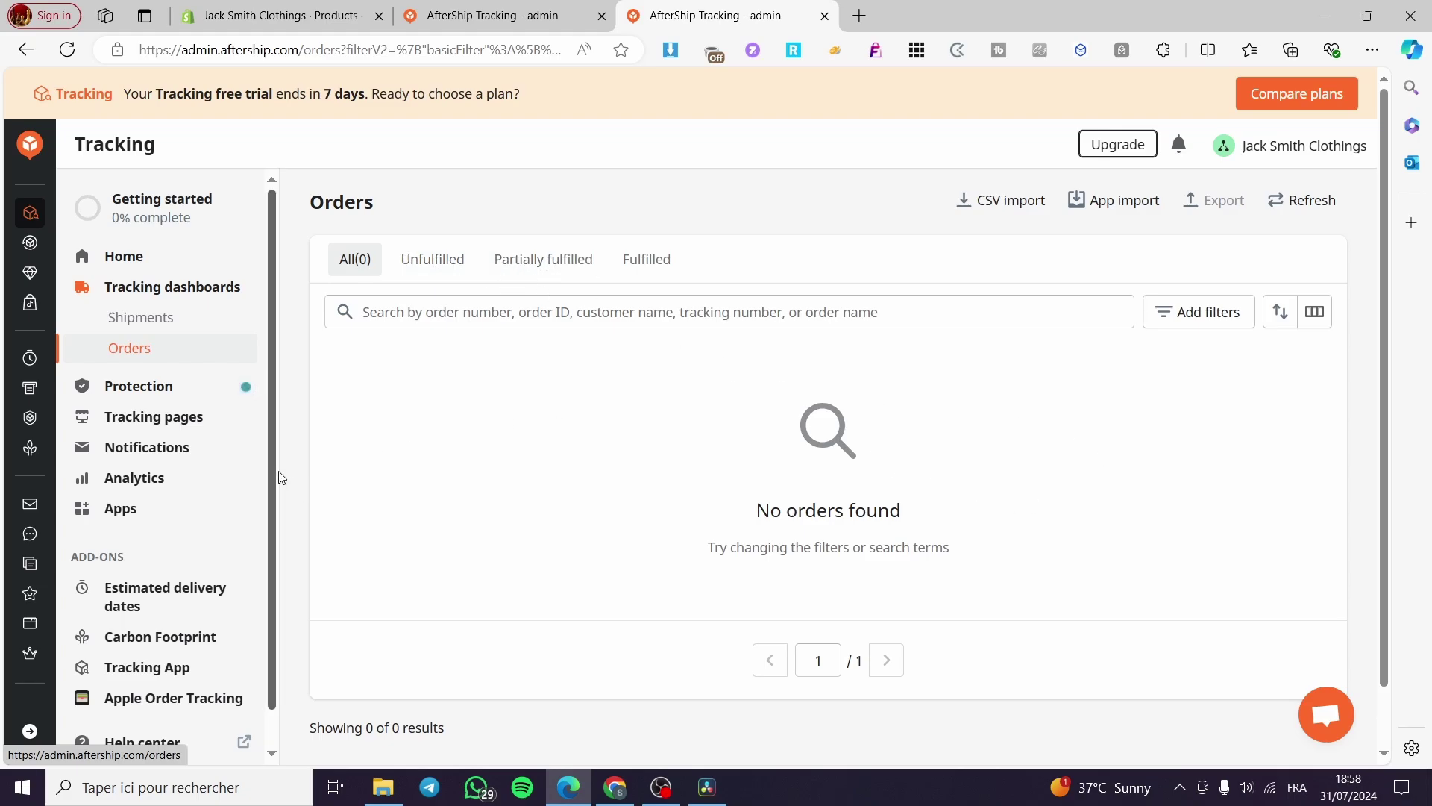
- Return to the AfterShip getting-started tab and open the Notifications Flows page
{"action": "left_click", "coordinate": [276, 15]}
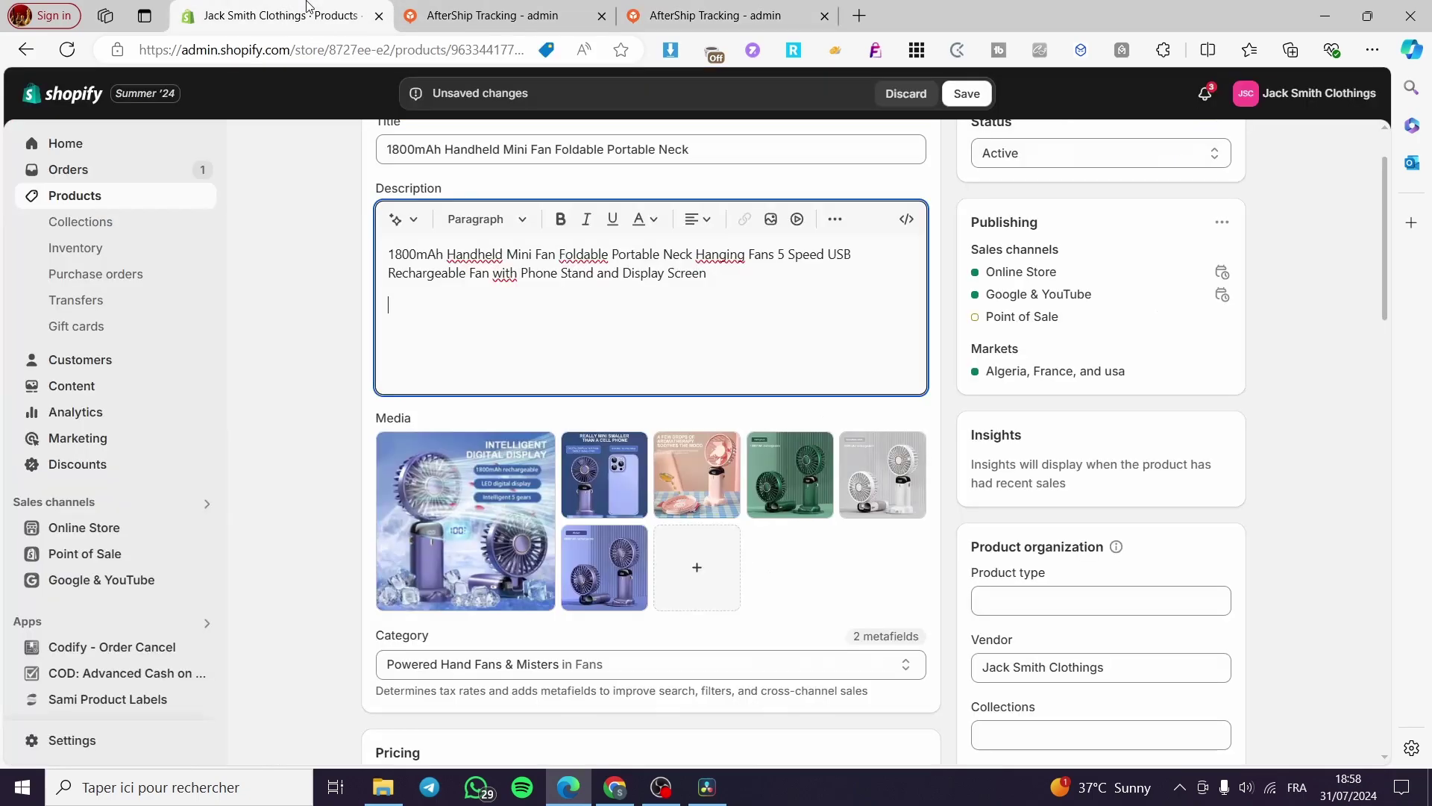
{"action": "scroll", "coordinate": [285, 631], "scroll_direction": "up", "scroll_amount": 2}
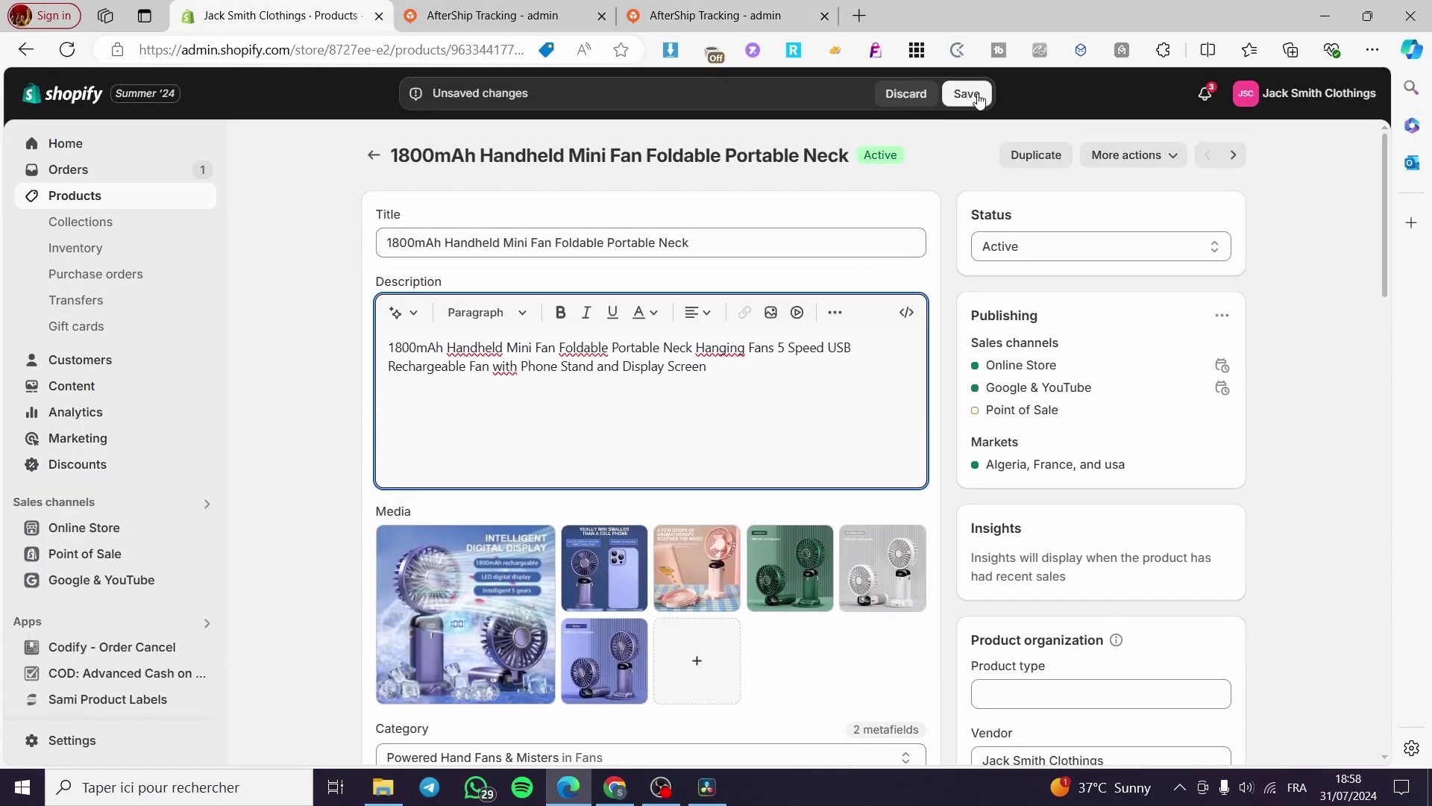
{"action": "left_click", "coordinate": [423, 9]}
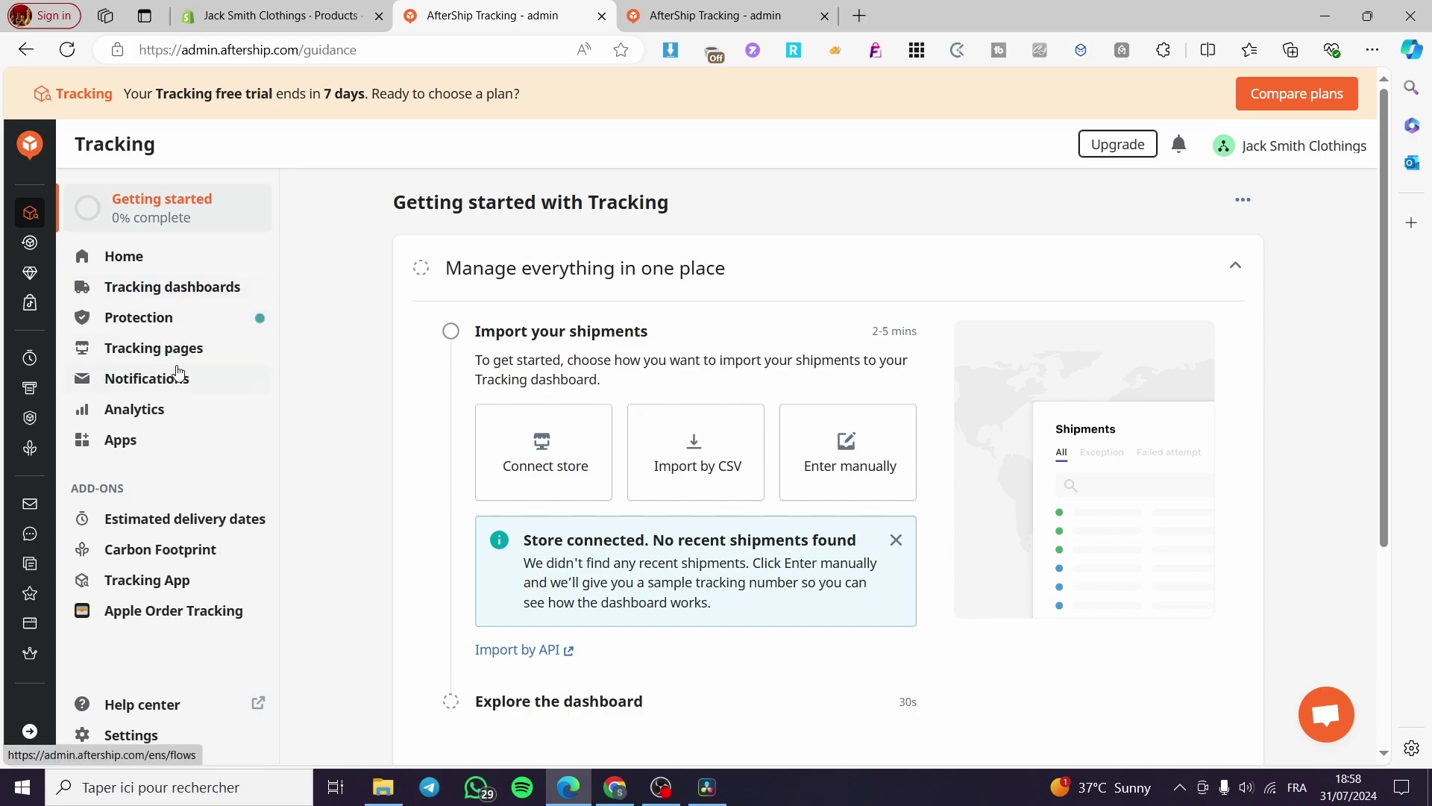
{"action": "mouse_move", "coordinate": [684, 5]}
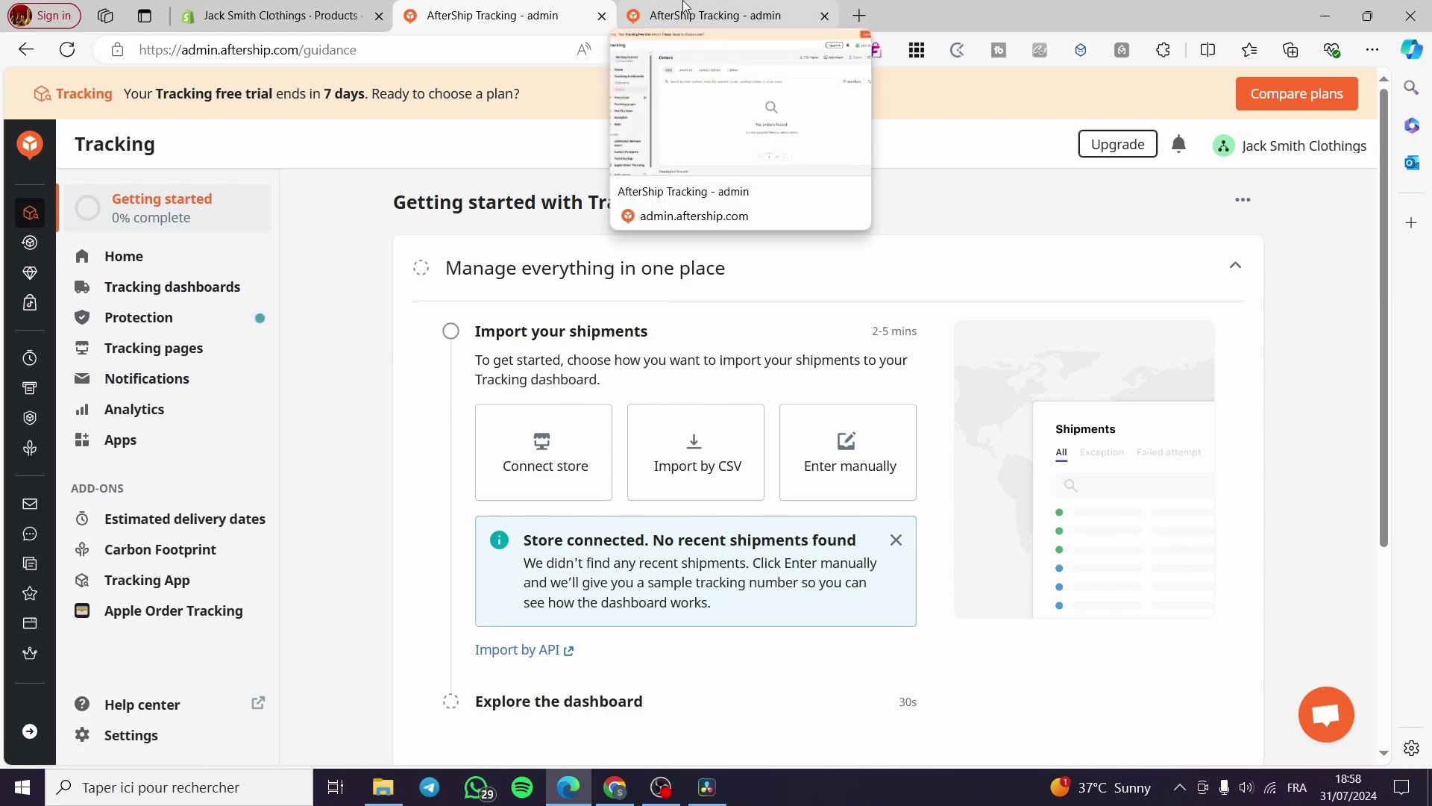
{"action": "left_click", "coordinate": [159, 389]}
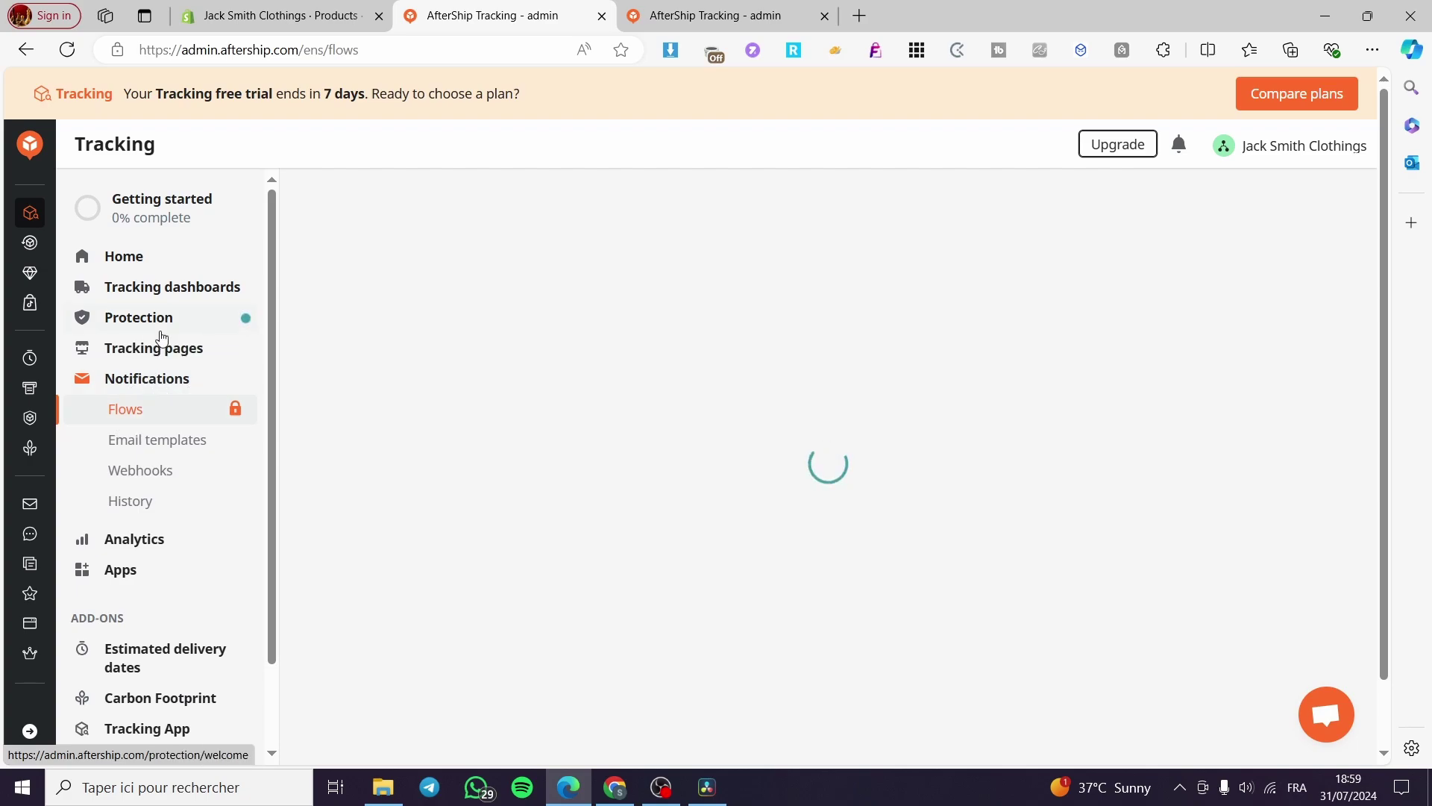
- Open the Tracking pages Embedding settings and follow the store's proxy tracking page URL
{"action": "left_click", "coordinate": [163, 356]}
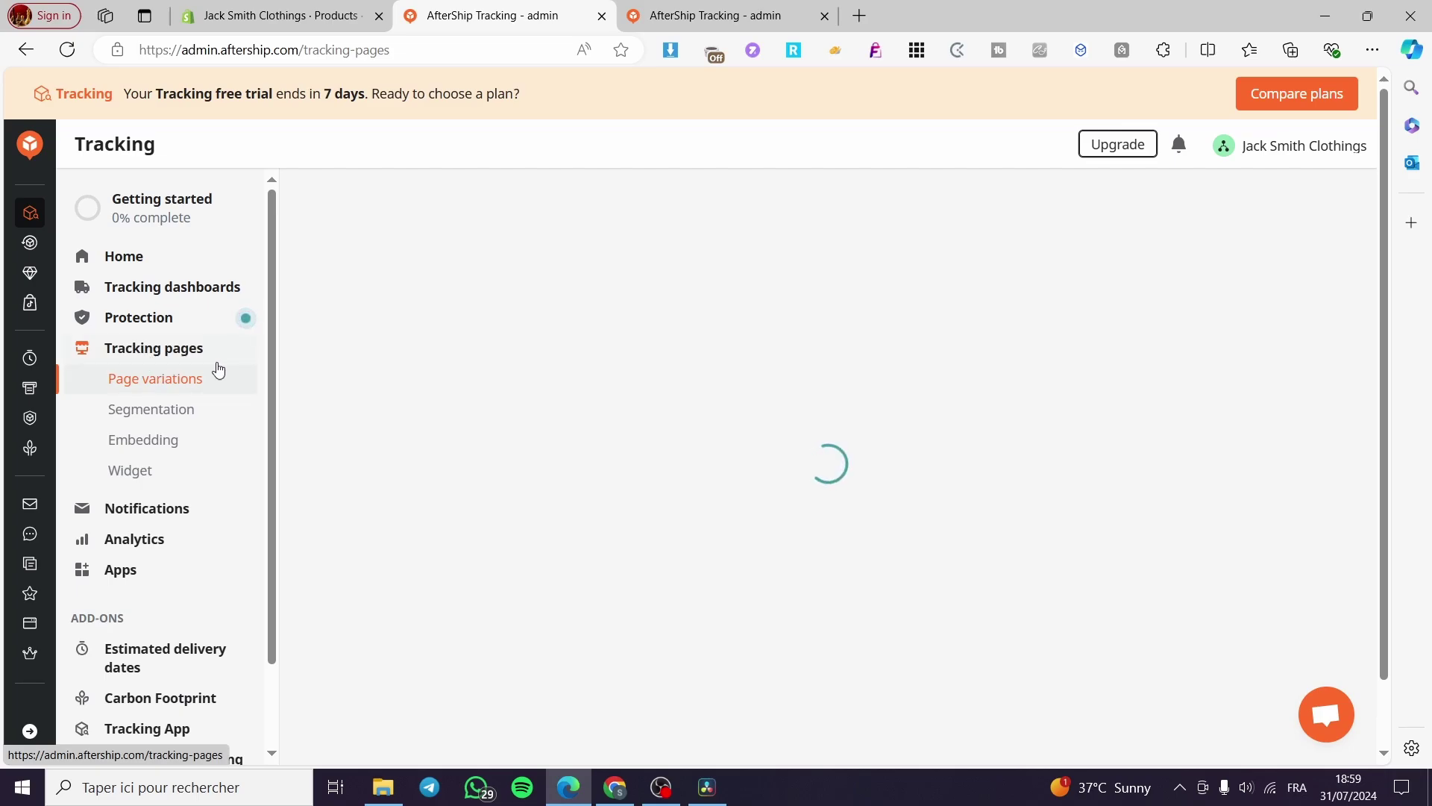
{"action": "left_click", "coordinate": [250, 16]}
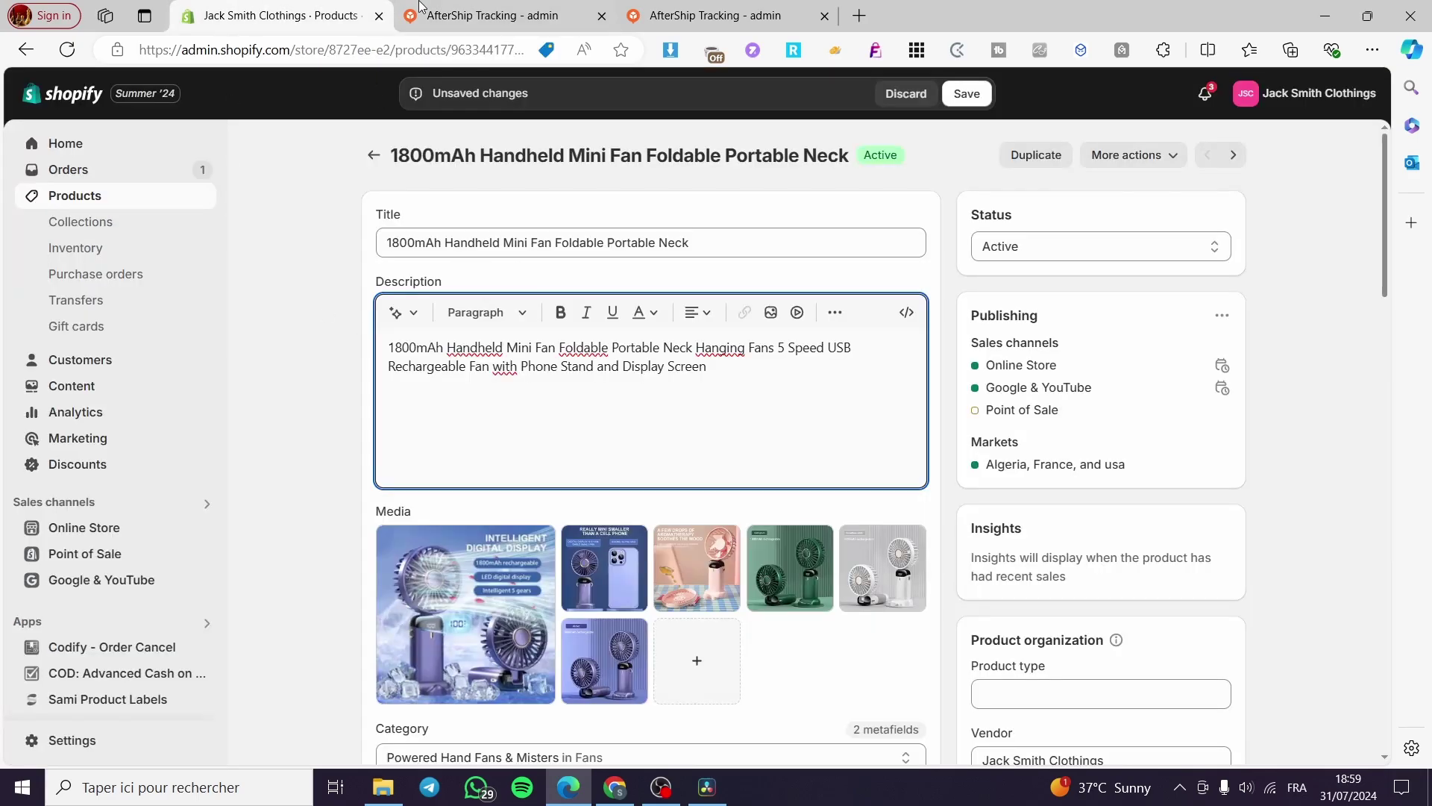
{"action": "left_click", "coordinate": [443, 8]}
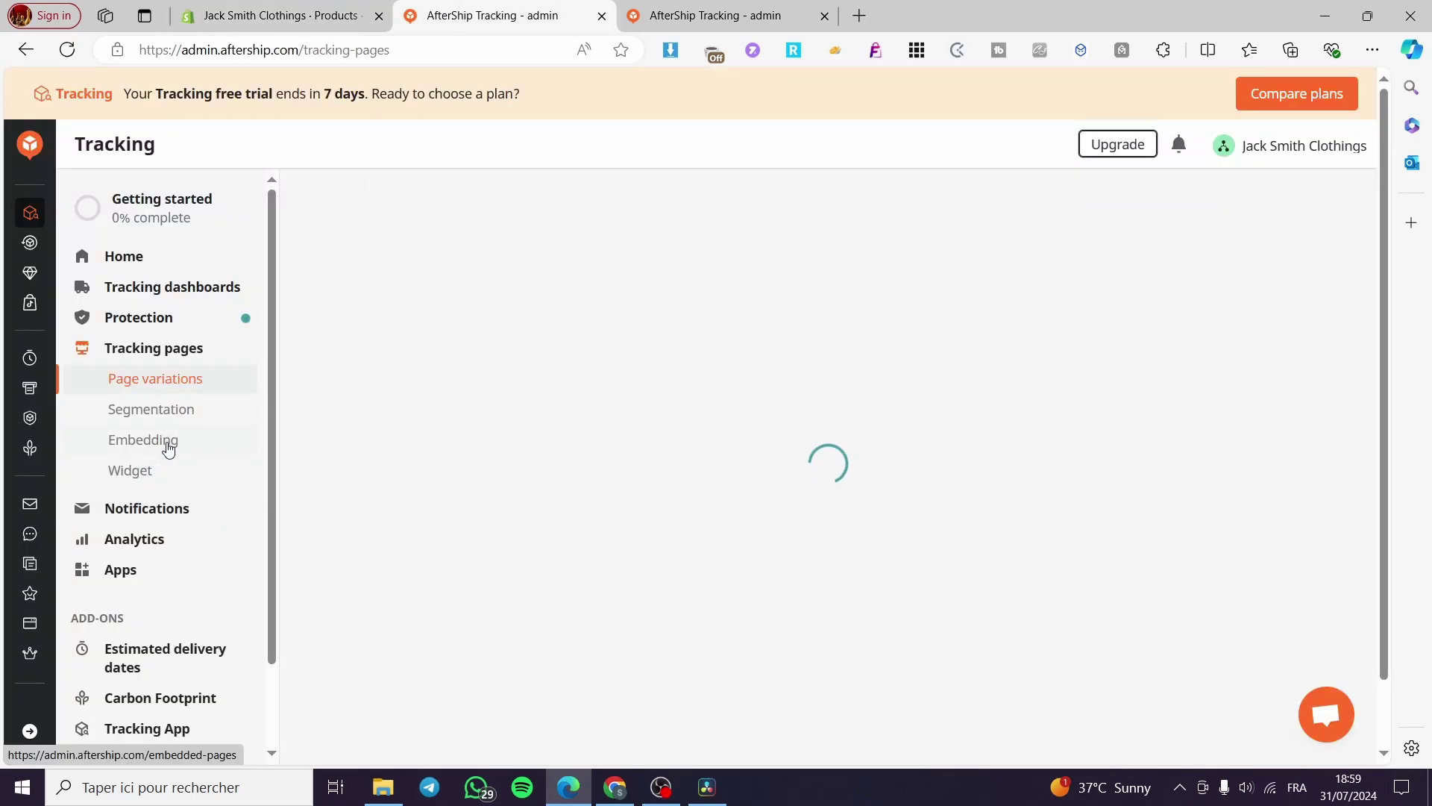
{"action": "left_click", "coordinate": [142, 448]}
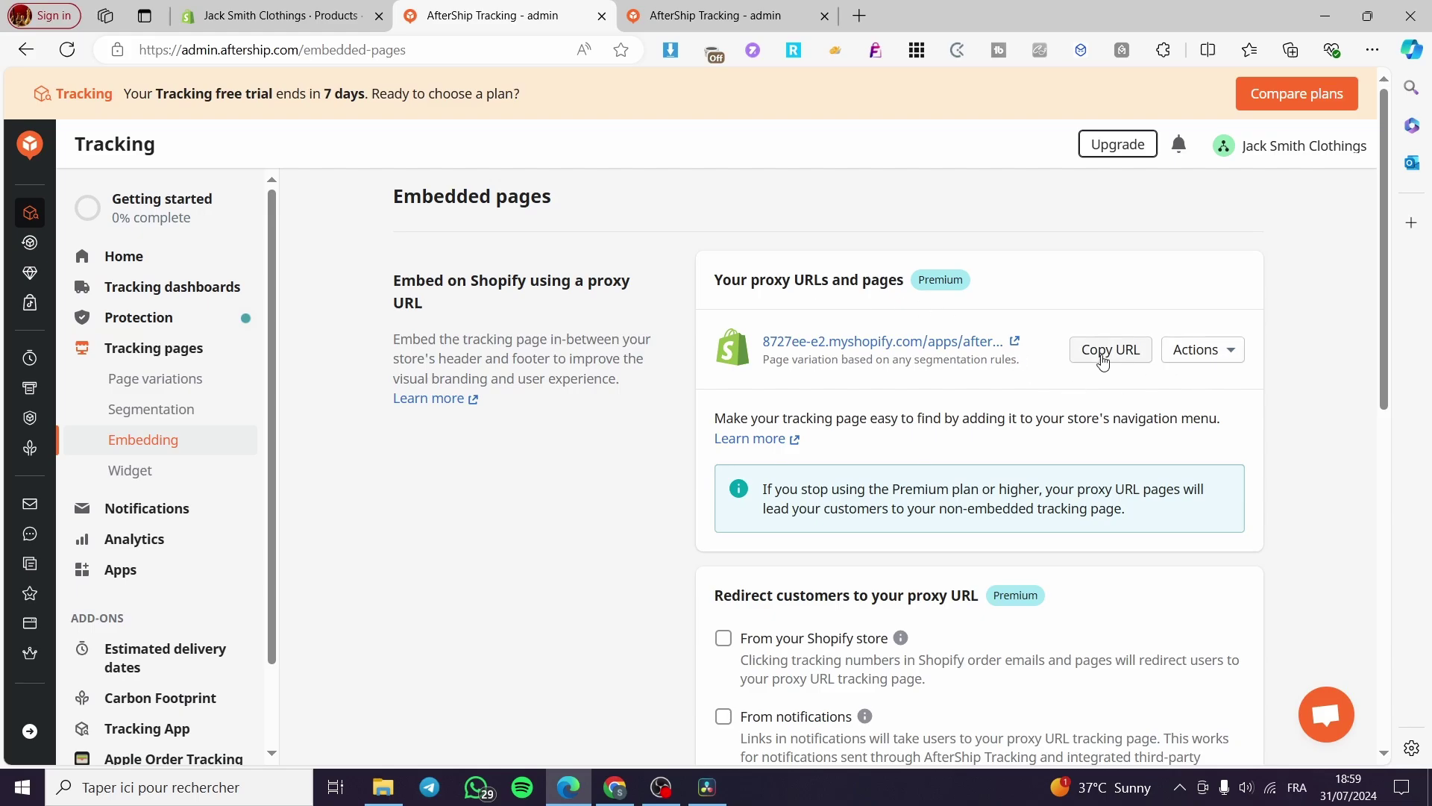
{"action": "left_click", "coordinate": [844, 348]}
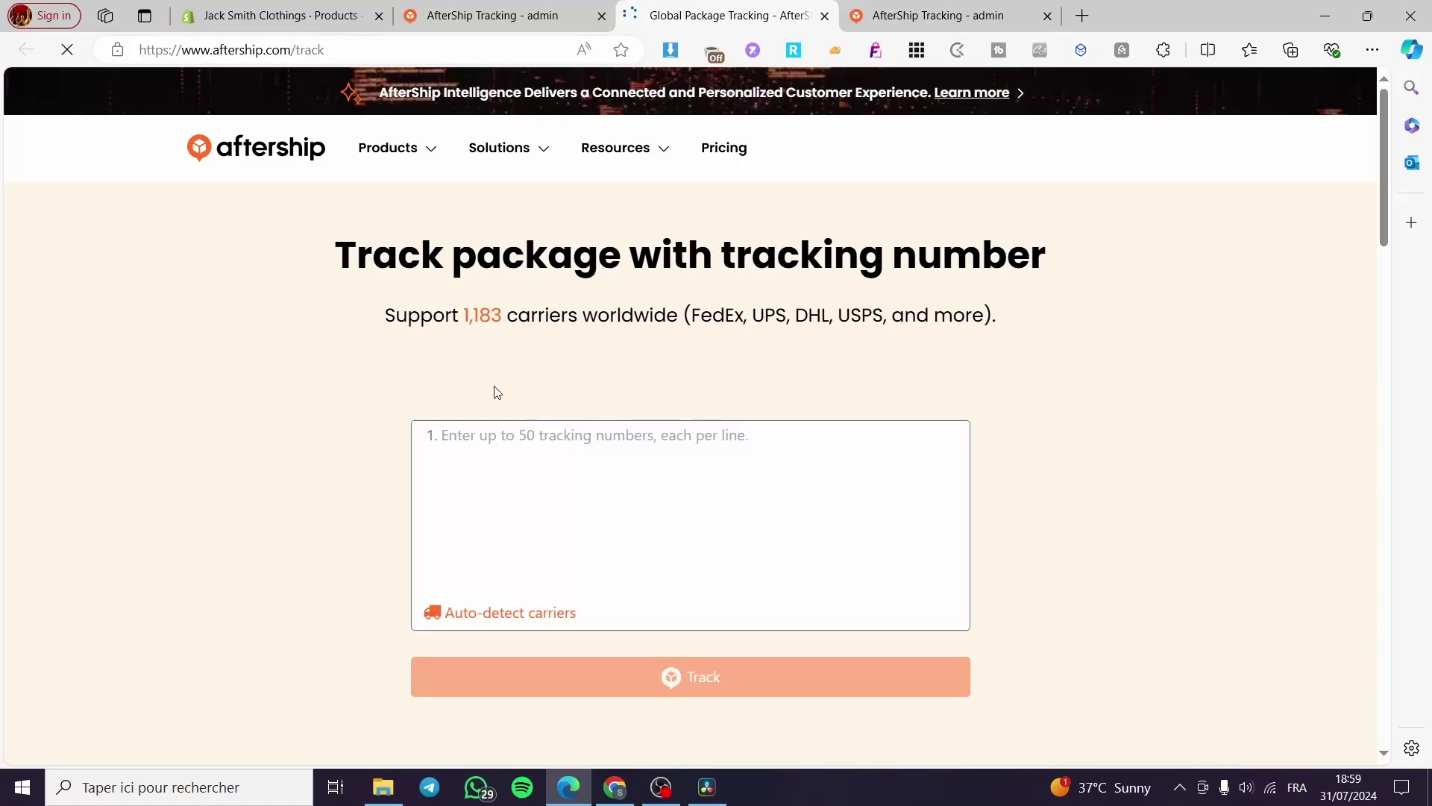
- Scroll through the public Track package page, then return to the Embedded pages settings
{"action": "scroll", "coordinate": [681, 378], "scroll_direction": "down", "scroll_amount": 6}
{"action": "scroll", "coordinate": [654, 522], "scroll_direction": "down", "scroll_amount": 2}
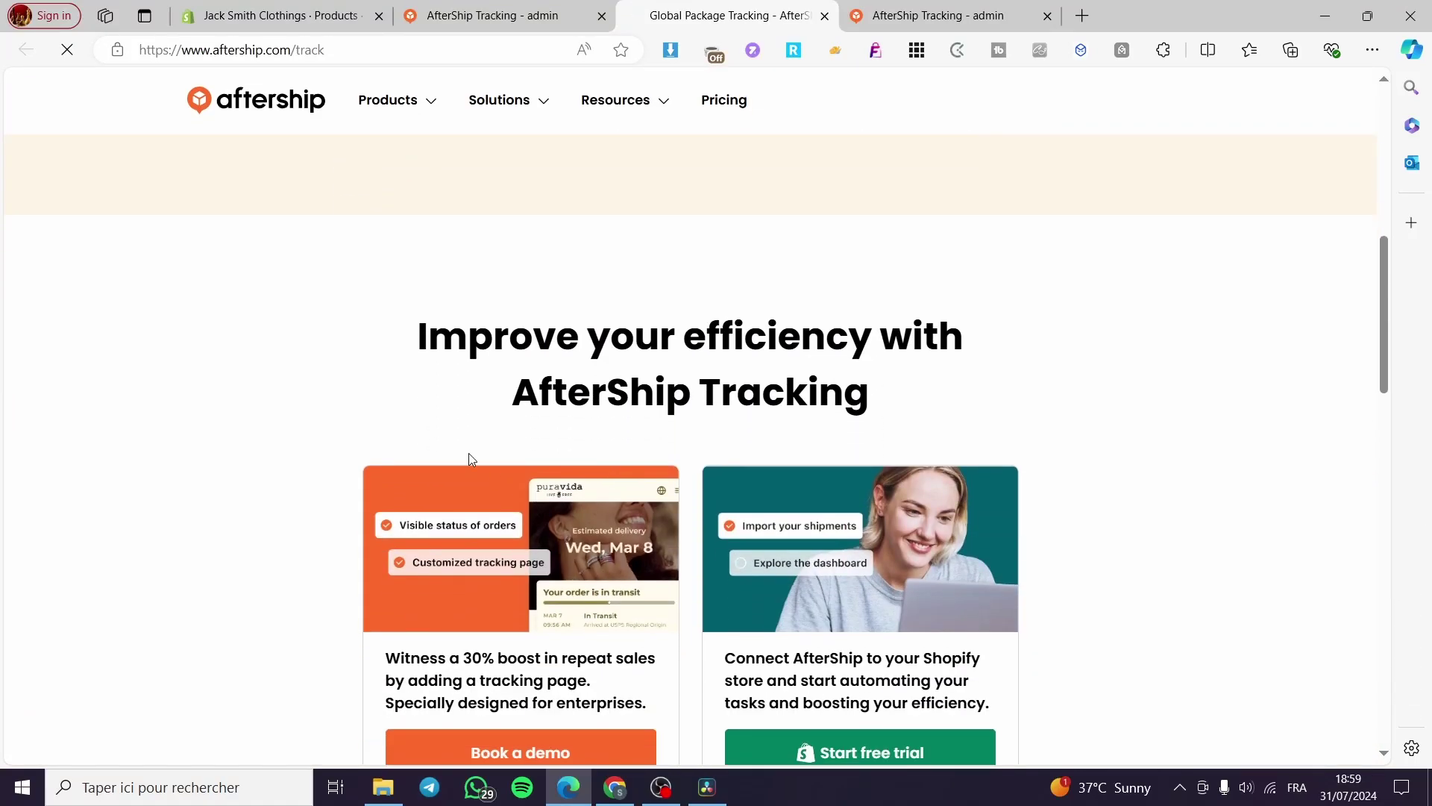
{"action": "left_click", "coordinate": [517, 17]}
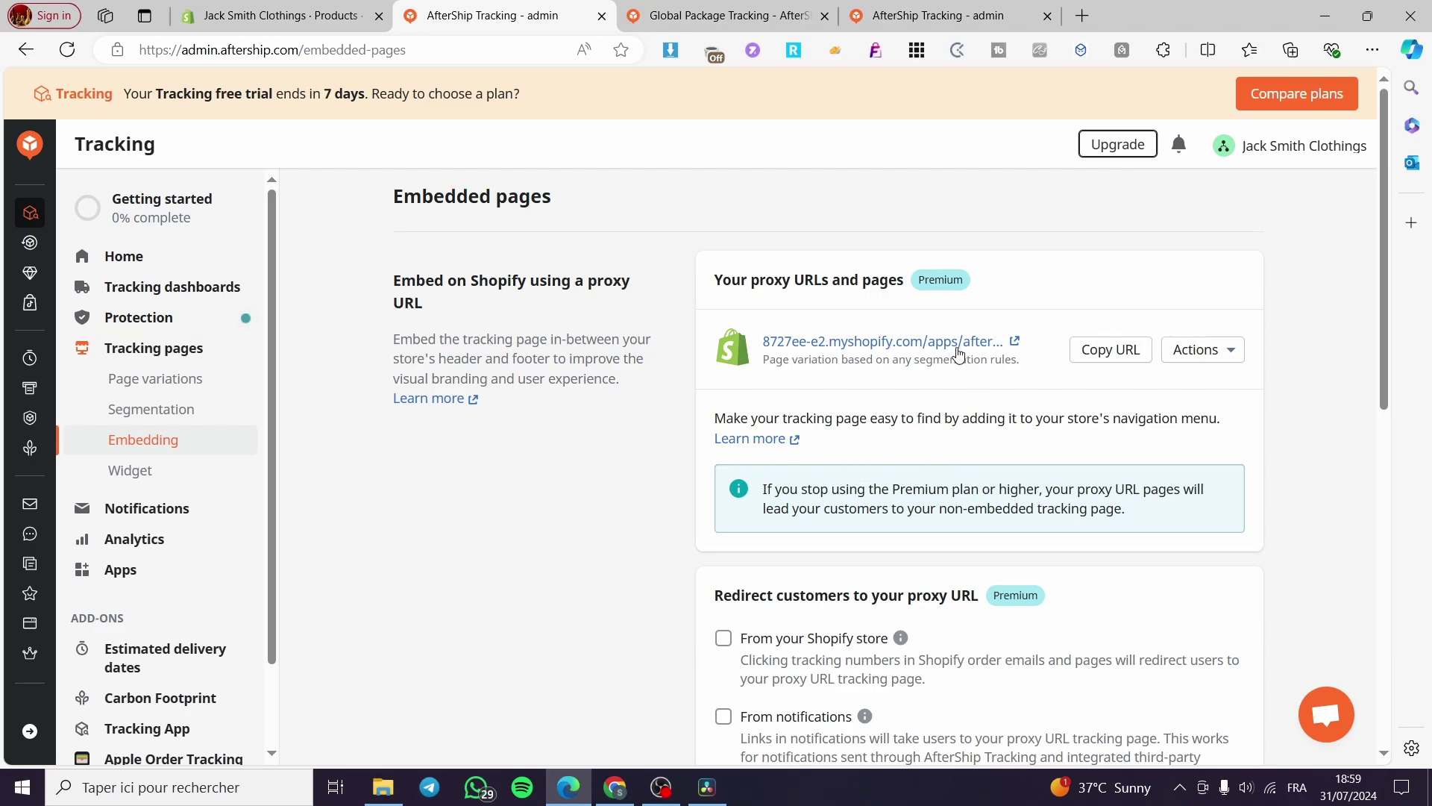
- Check the proxy URL's actions, then launch the universal tracking page URL from the iframe section
{"action": "left_click", "coordinate": [1230, 354]}
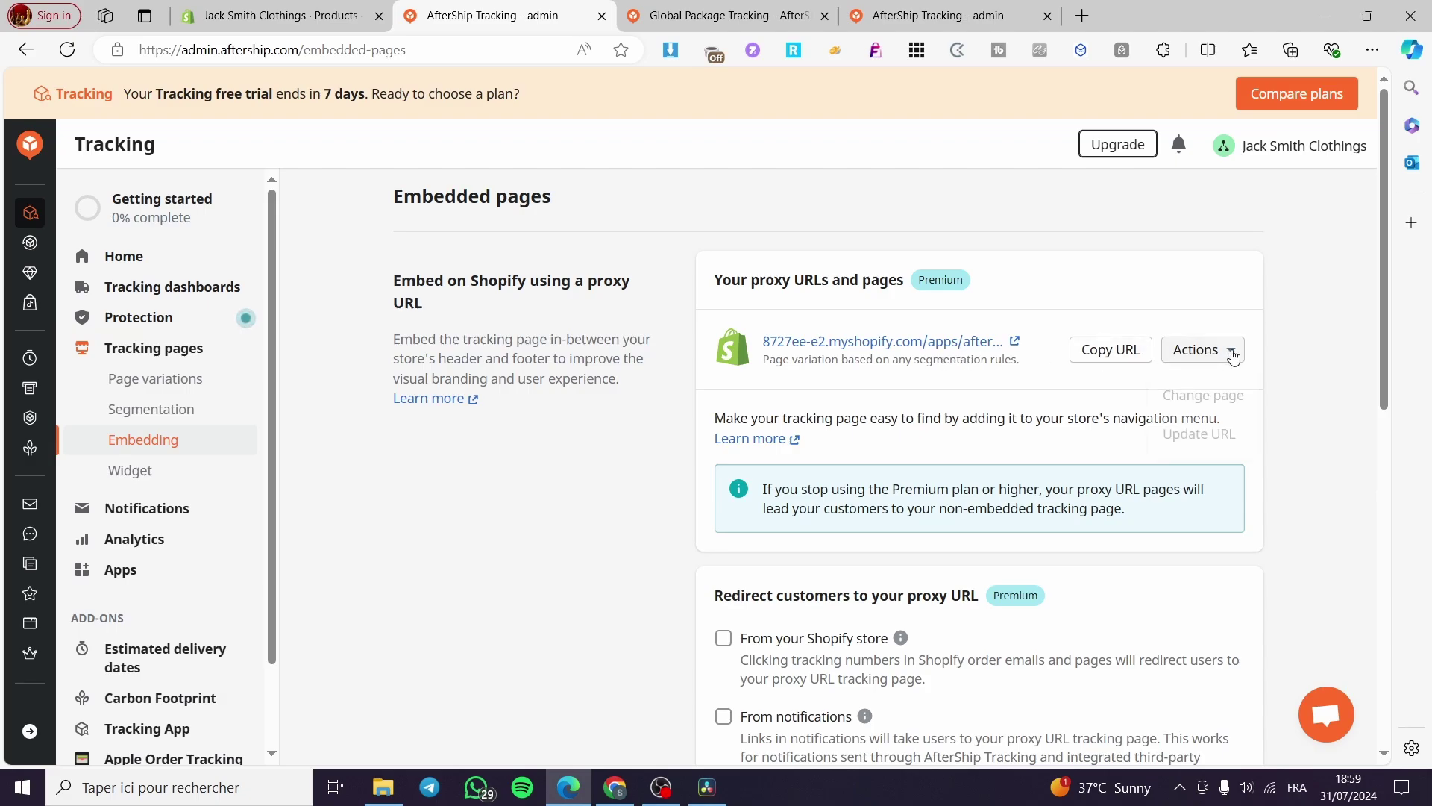
{"action": "left_click", "coordinate": [1286, 426]}
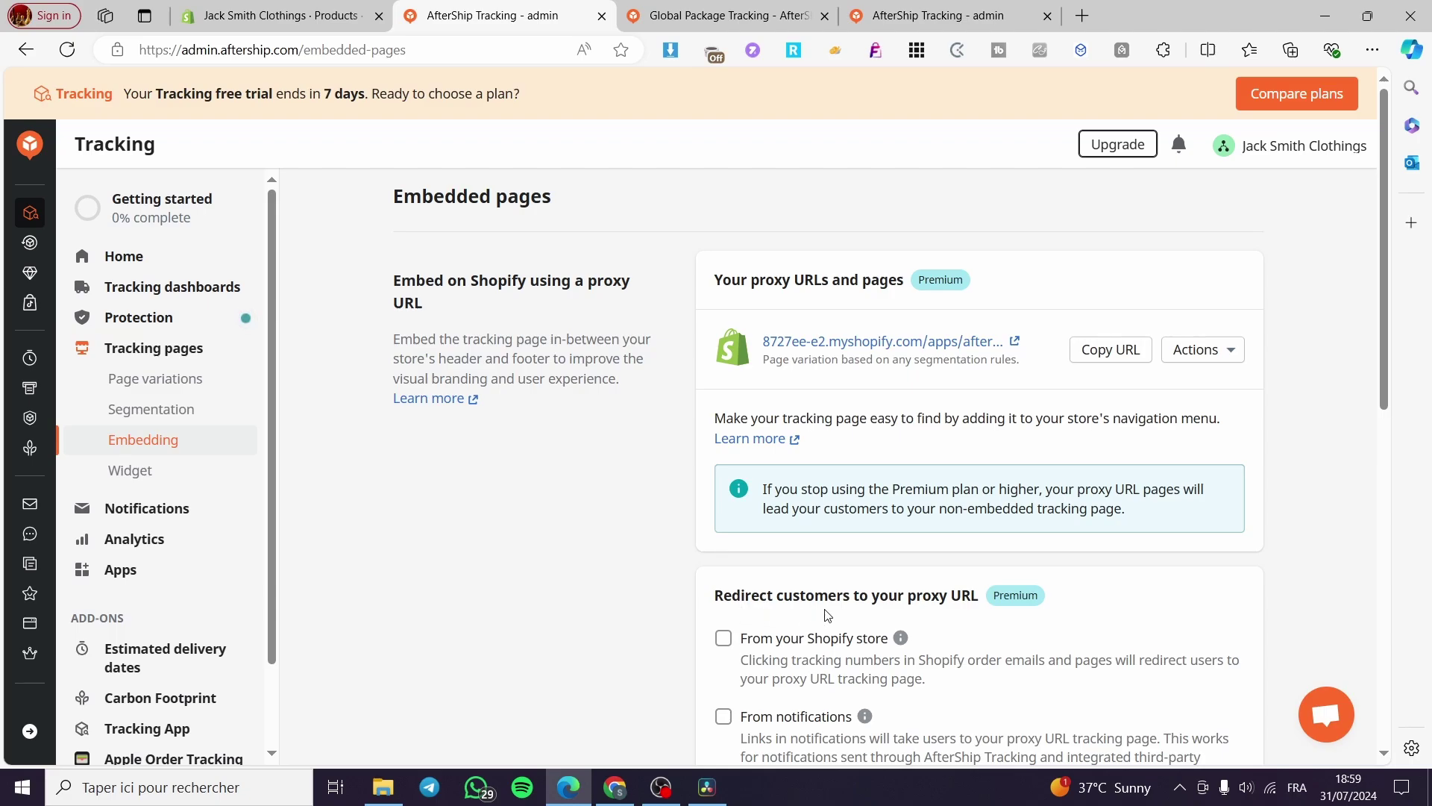
{"action": "scroll", "coordinate": [1000, 597], "scroll_direction": "down", "scroll_amount": 6}
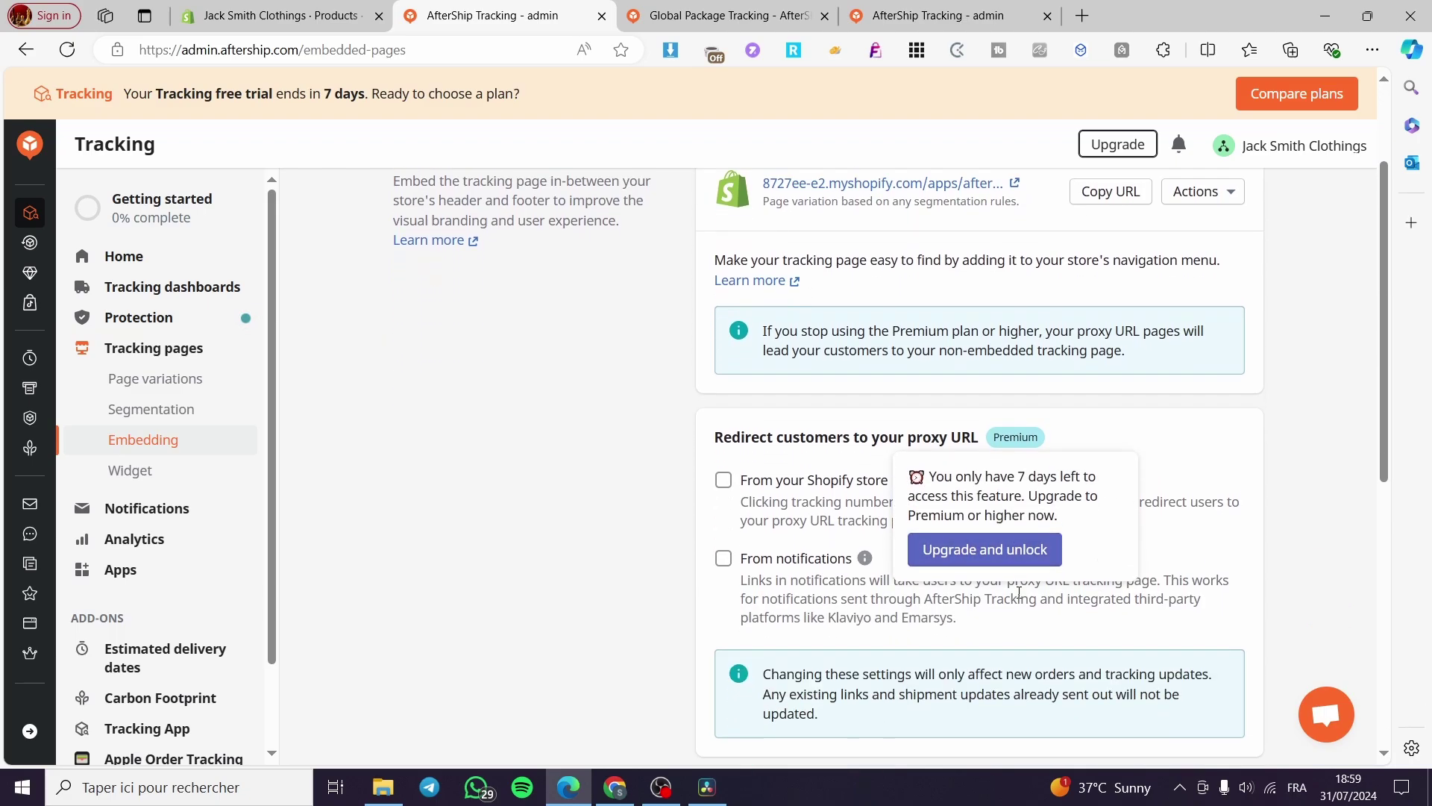
{"action": "scroll", "coordinate": [990, 388], "scroll_direction": "down", "scroll_amount": 2}
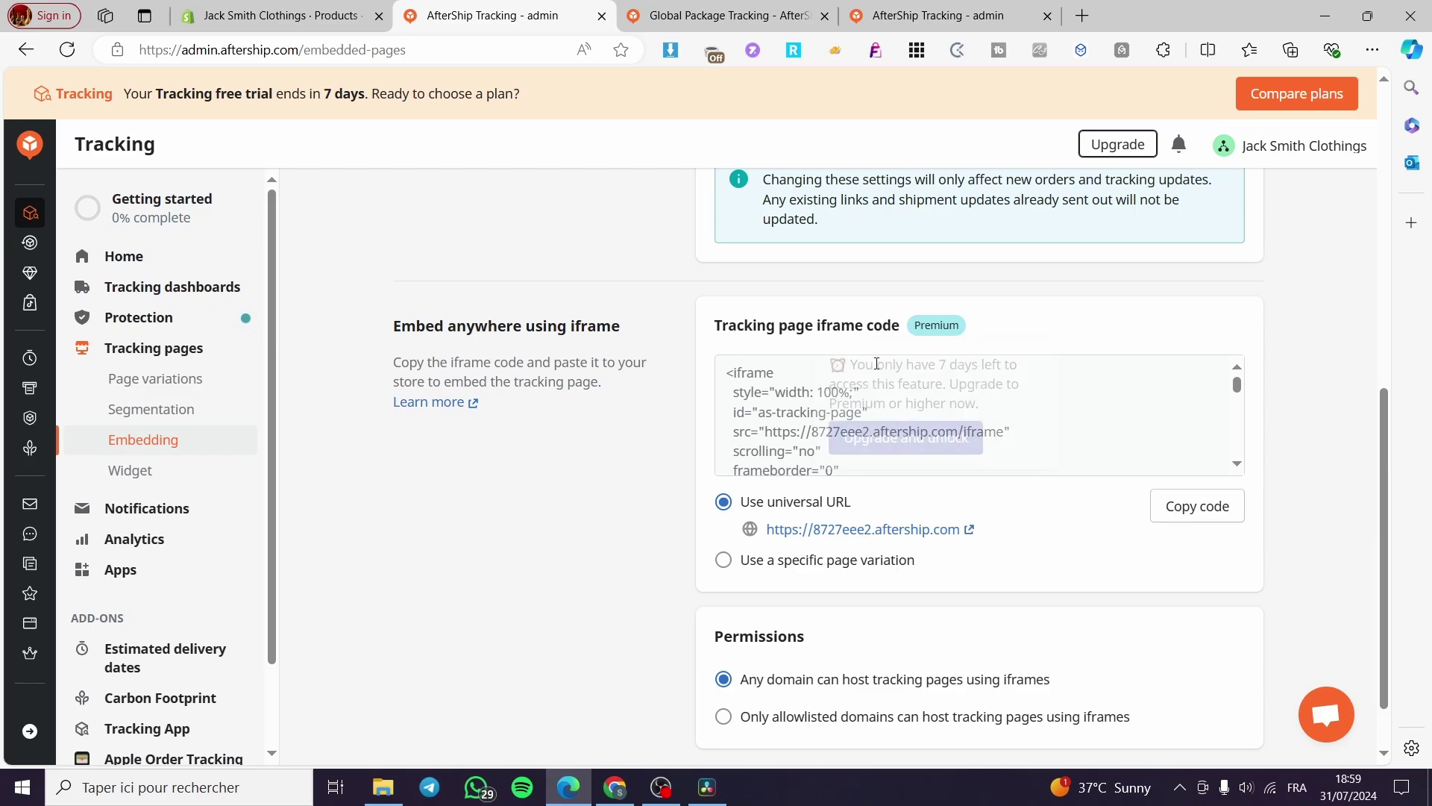
{"action": "scroll", "coordinate": [816, 463], "scroll_direction": "down", "scroll_amount": 1}
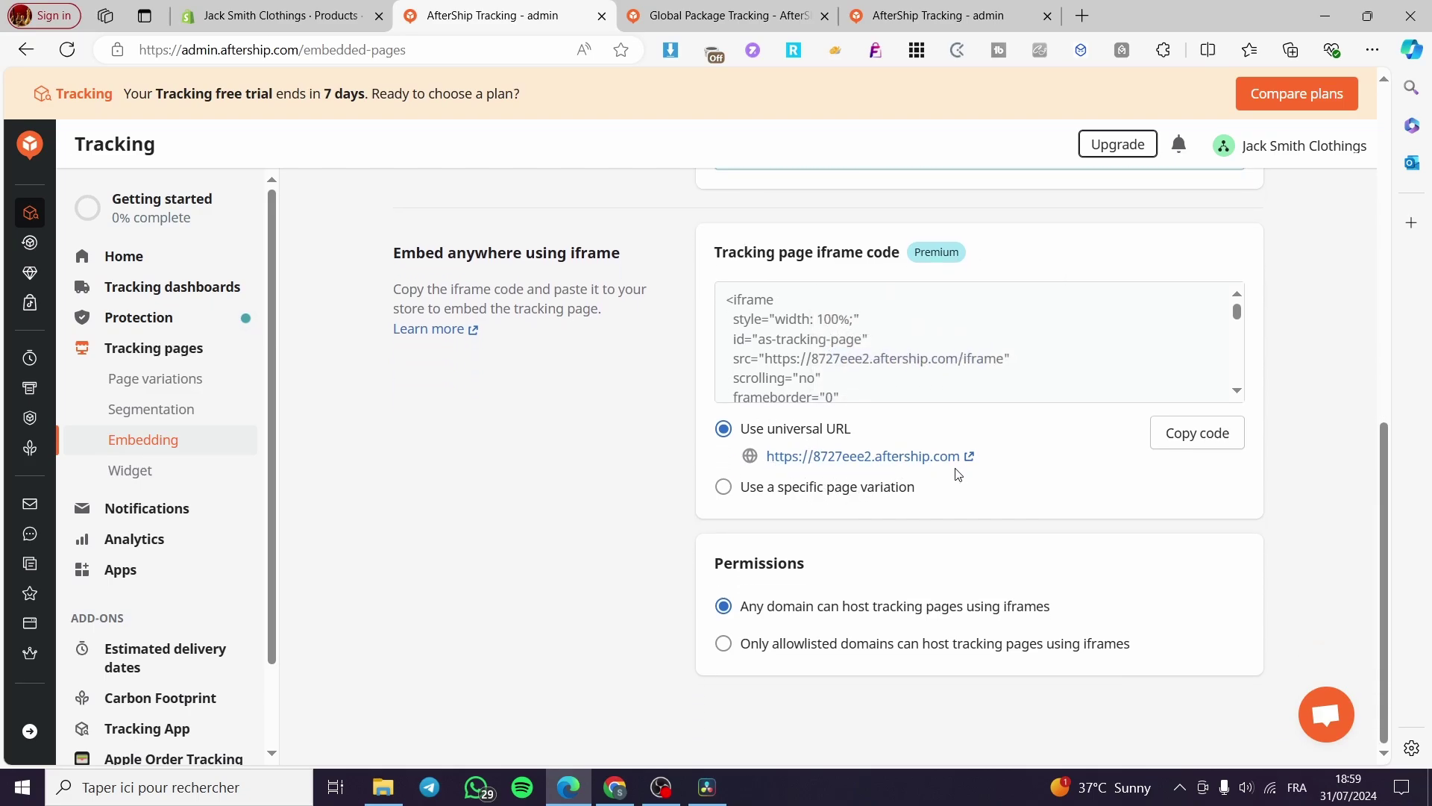
{"action": "left_click", "coordinate": [867, 464]}
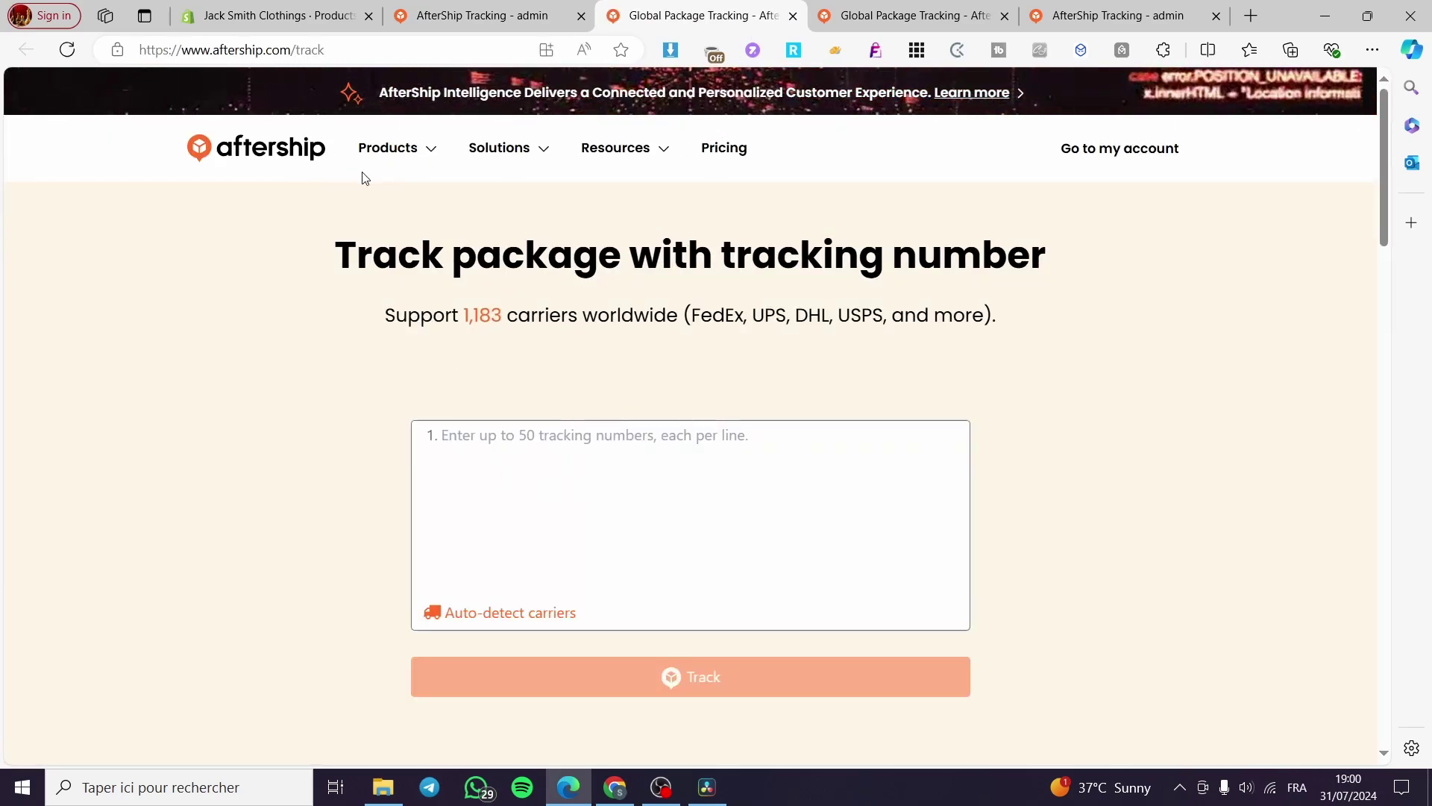
- Enter test tracking number 111 on the Track package page and clear it once flagged invalid
{"action": "left_click", "coordinate": [557, 472]}
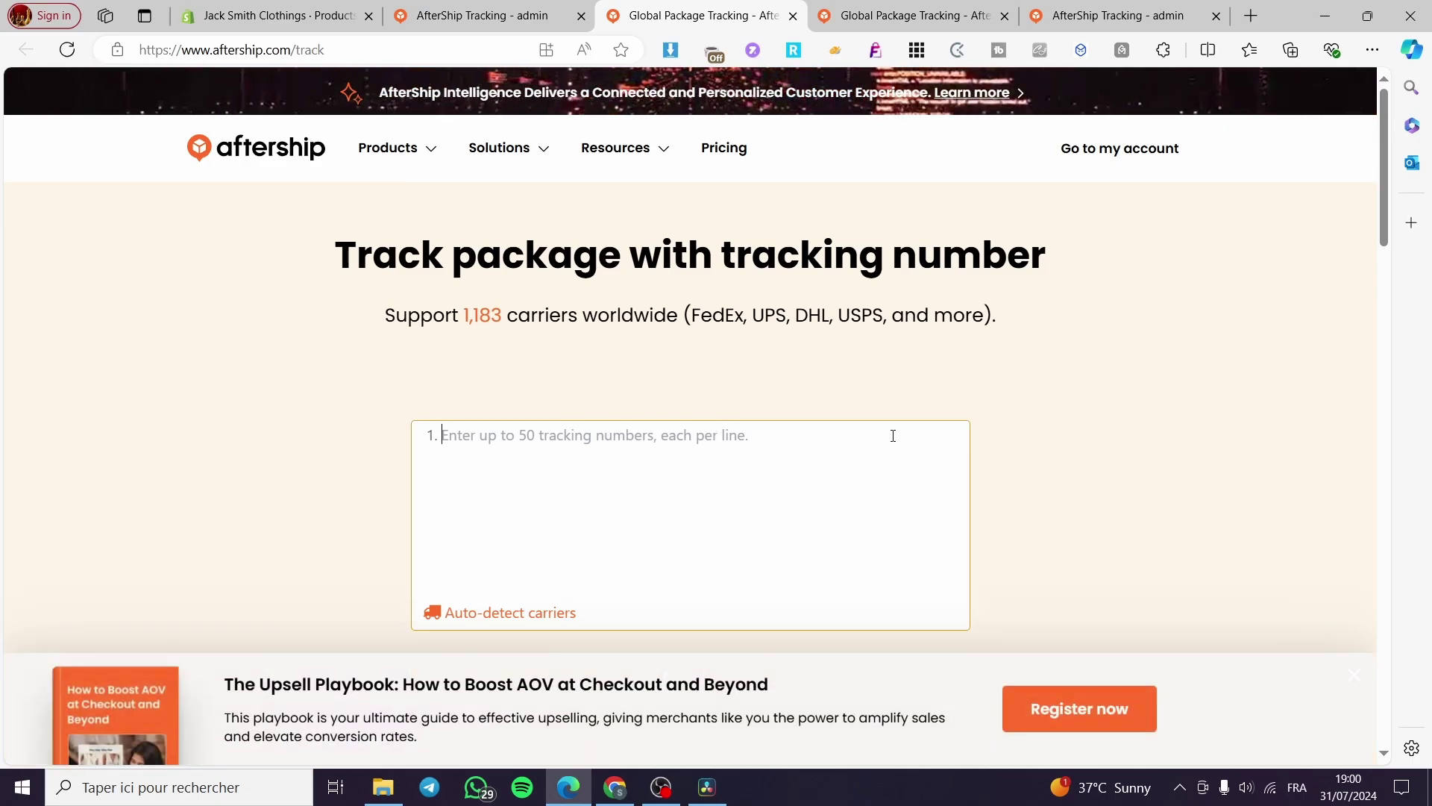
{"action": "scroll", "coordinate": [873, 437], "scroll_direction": "down", "scroll_amount": 3}
{"action": "scroll", "coordinate": [660, 400], "scroll_direction": "up", "scroll_amount": 3}
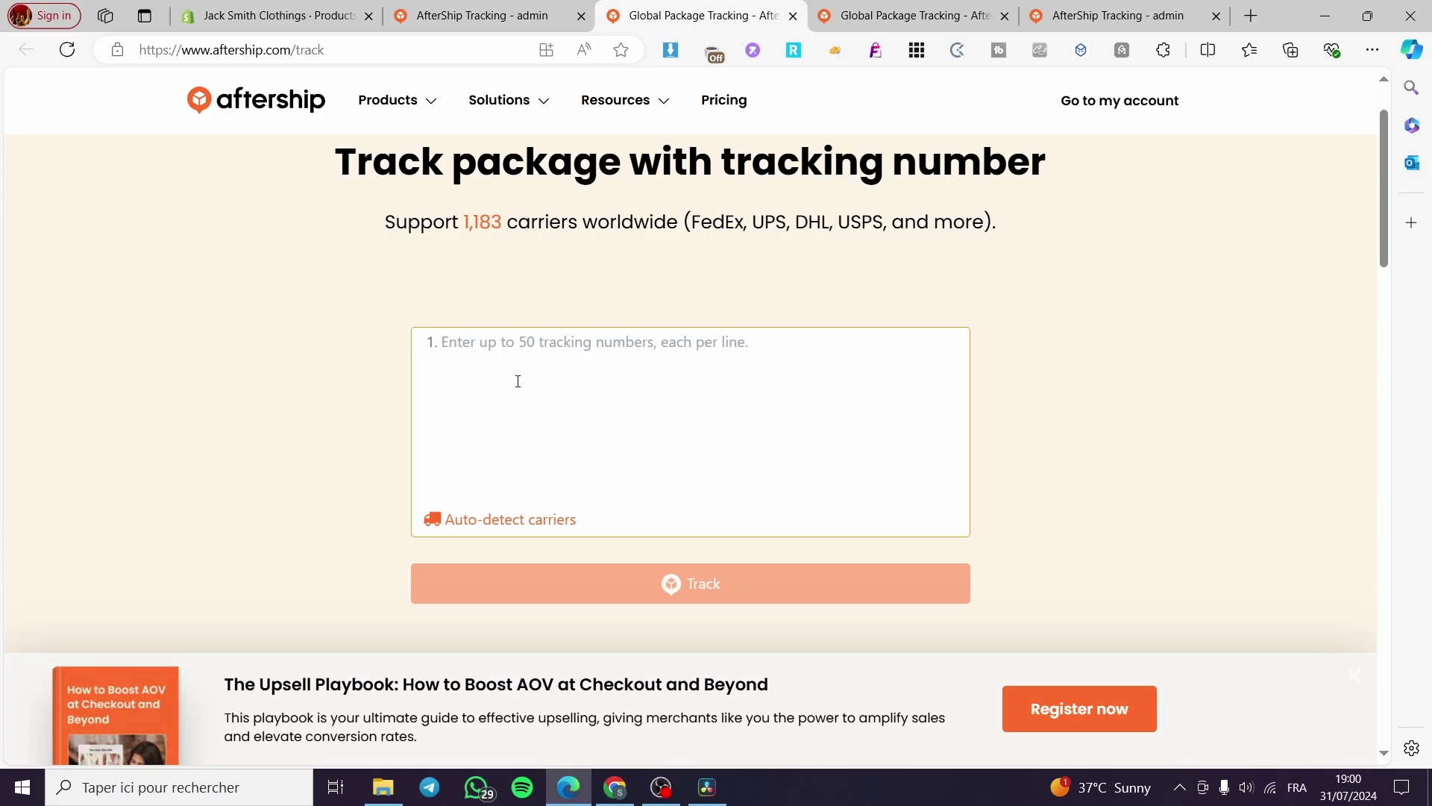
{"action": "type", "text": "11"}
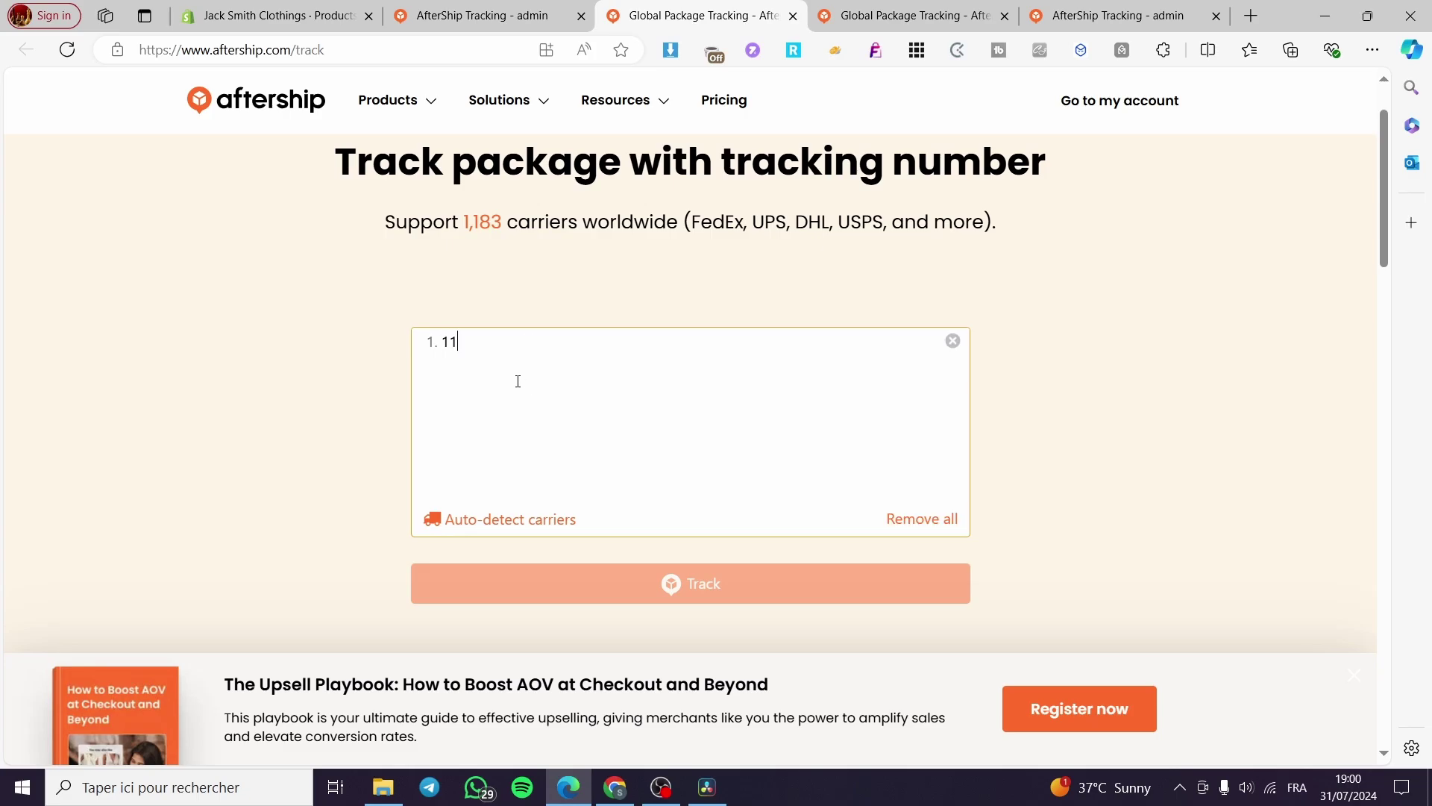
{"action": "type", "text": "1"}
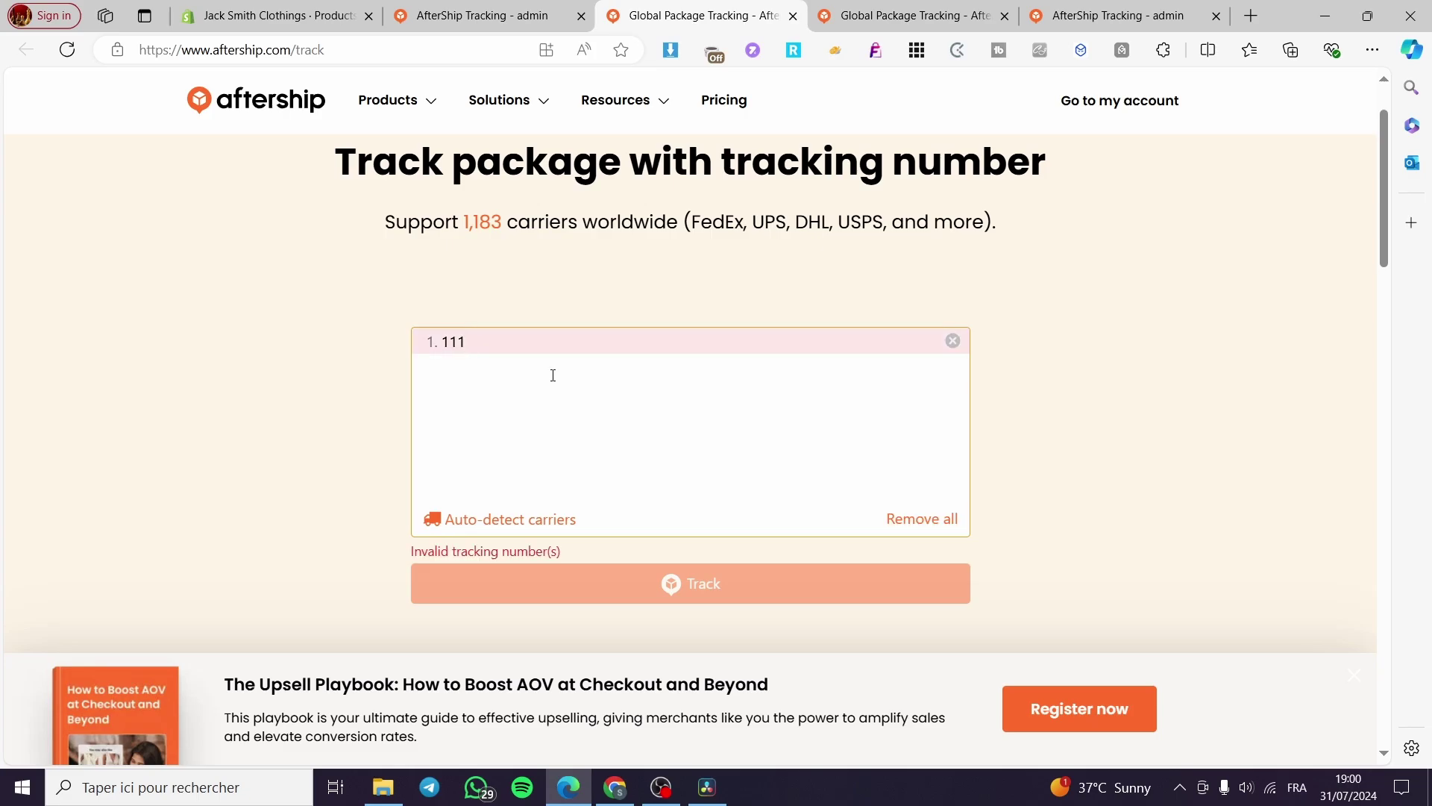
{"action": "left_click", "coordinate": [954, 343]}
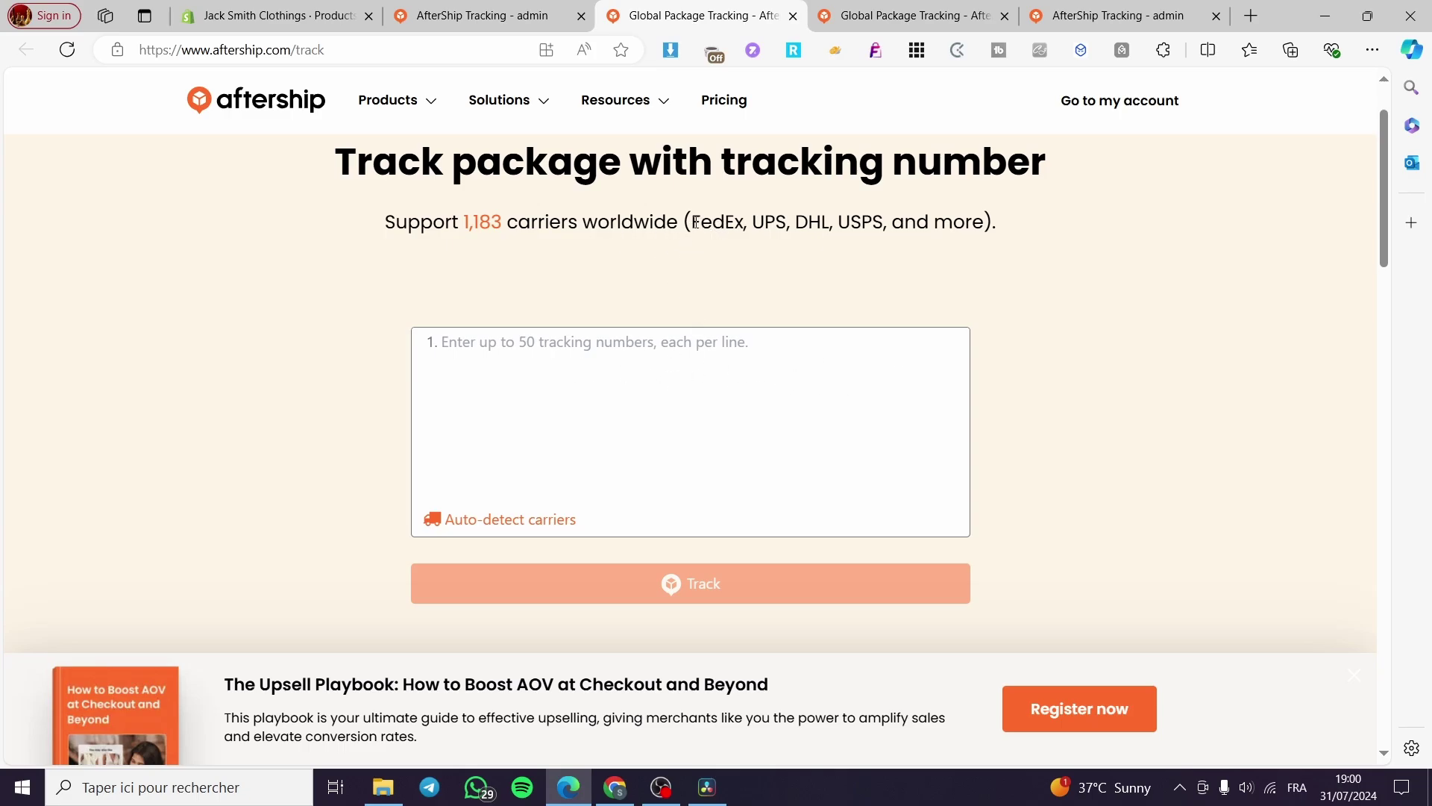
- Select the carrier names in the subtitle, then close both Global Package Tracking tabs
{"action": "left_click_drag", "start_coordinate": [693, 222], "coordinate": [837, 227]}
{"action": "left_click", "coordinate": [1052, 274]}
{"action": "left_click", "coordinate": [793, 16]}
{"action": "left_click", "coordinate": [792, 15]}
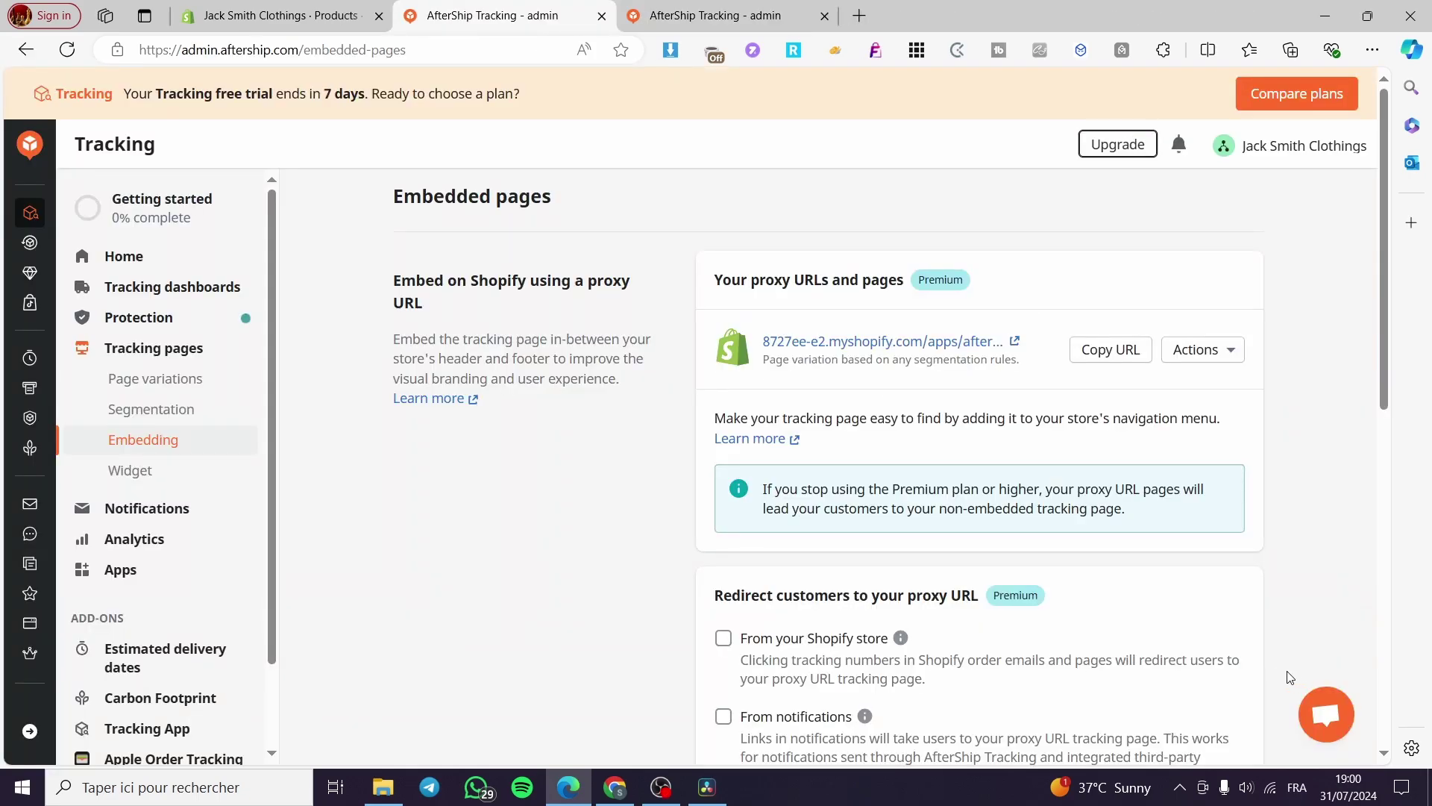